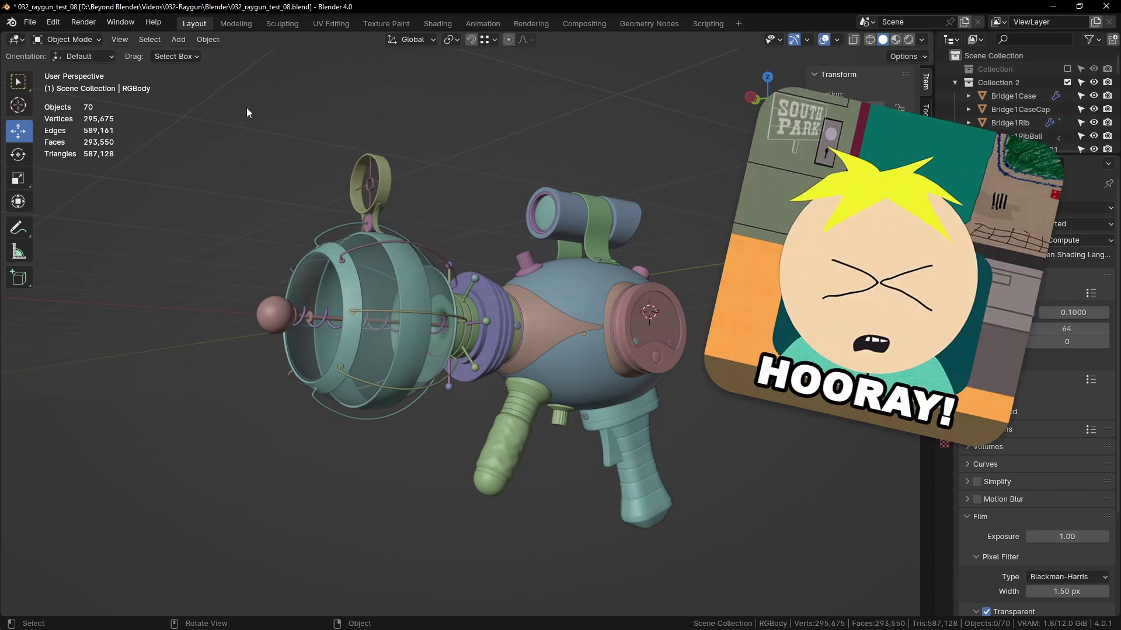
View the installed BB Toolkit Pro add-on's details in the preferences, moving the window clear of the model, and close the window
click(52, 23)
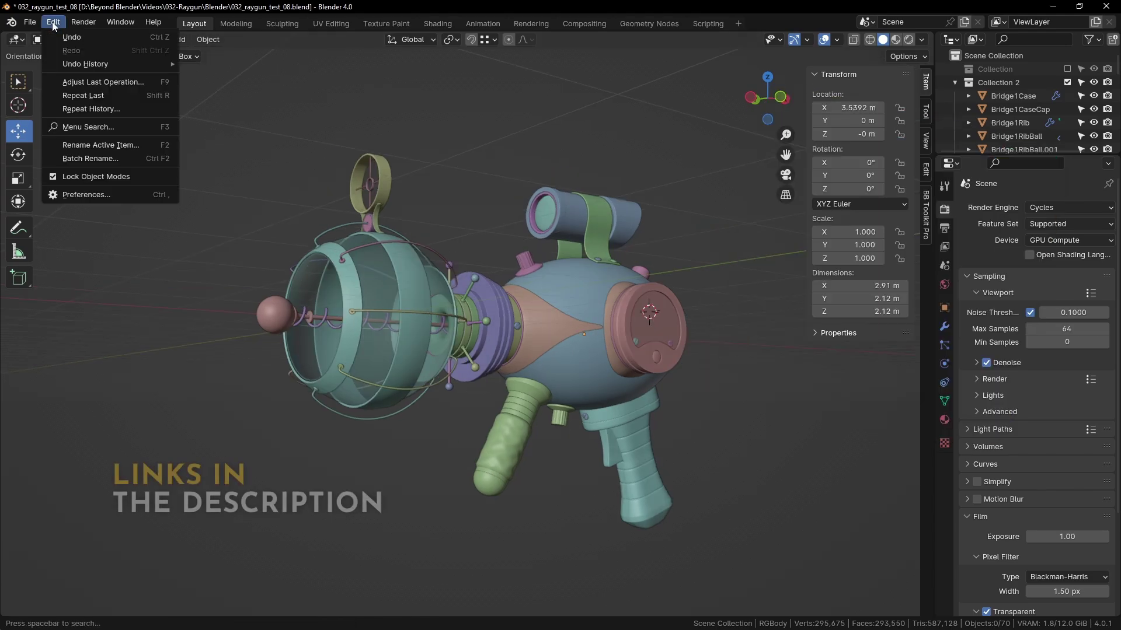
click(84, 194)
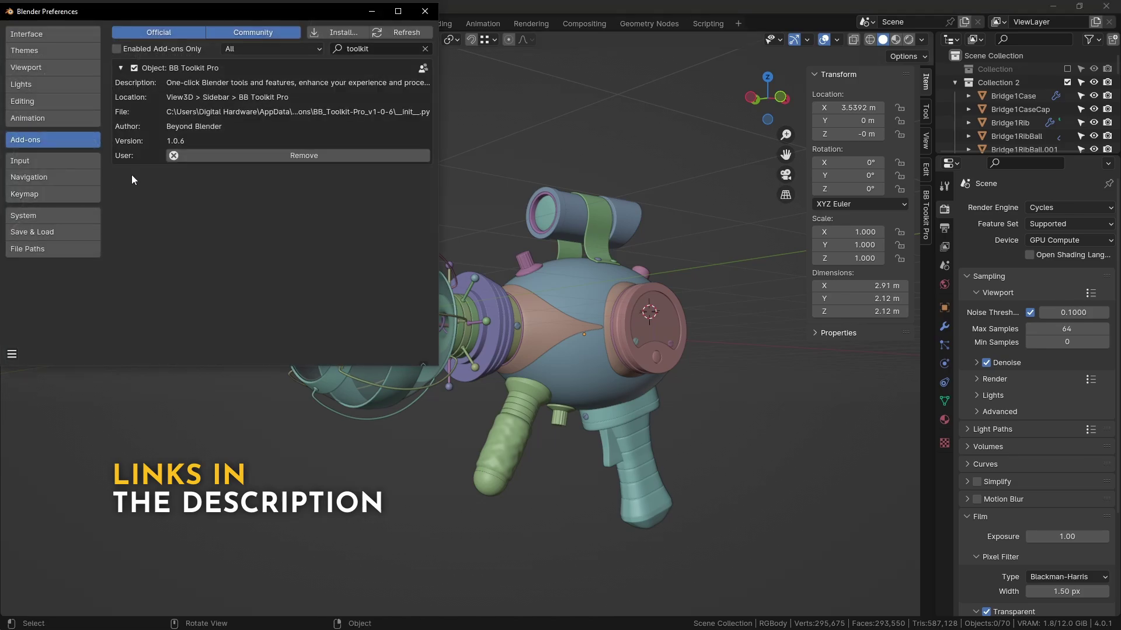
drag(287, 16, 503, 140)
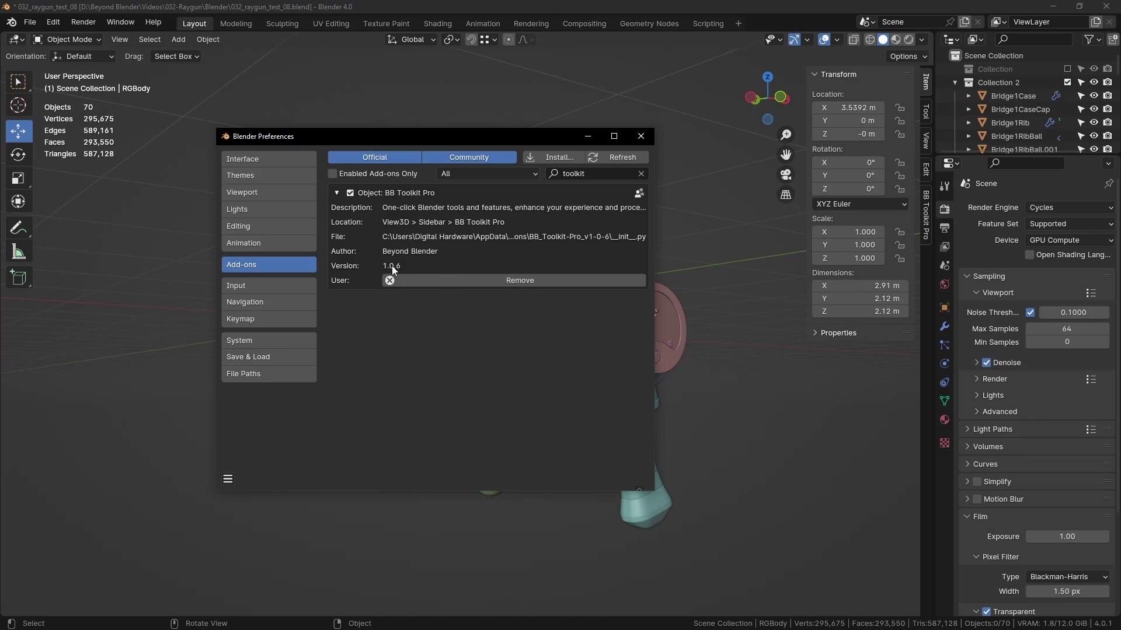
drag(487, 140, 516, 135)
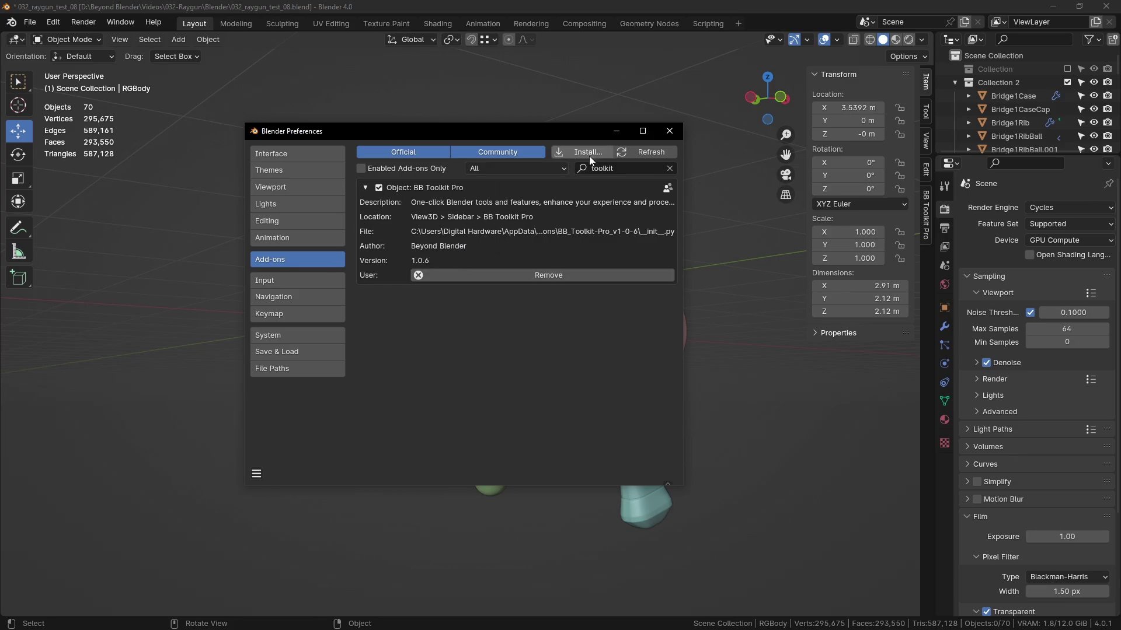
click(670, 131)
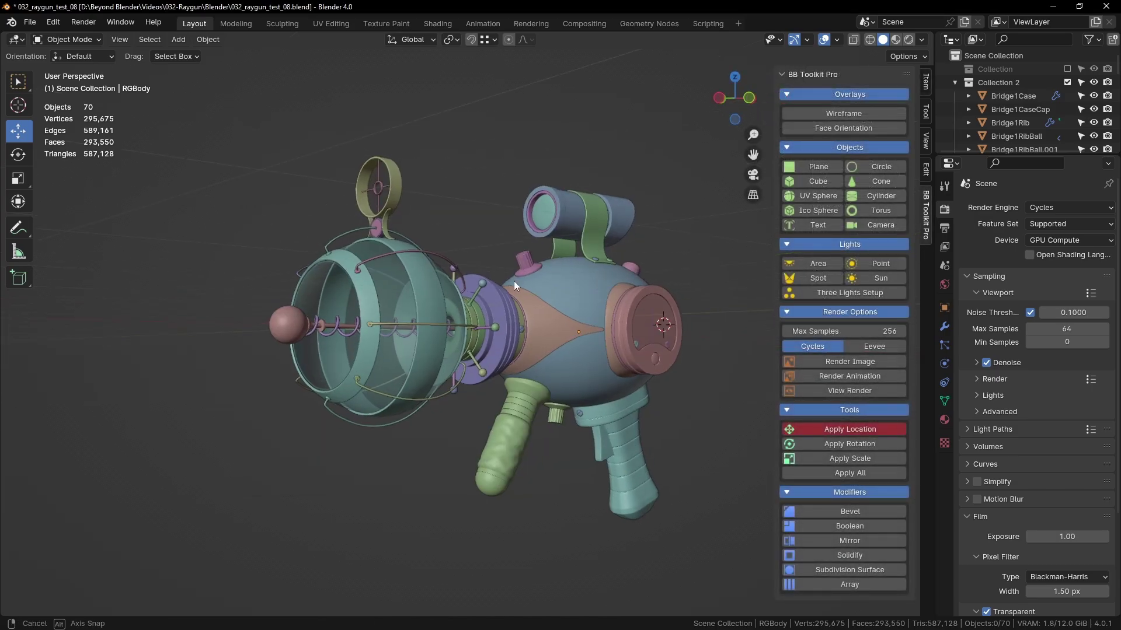
Toggle the Wireframe and Face Orientation overlays on and off in turn to preview them on the ray gun
middle_drag(515, 286, 661, 317)
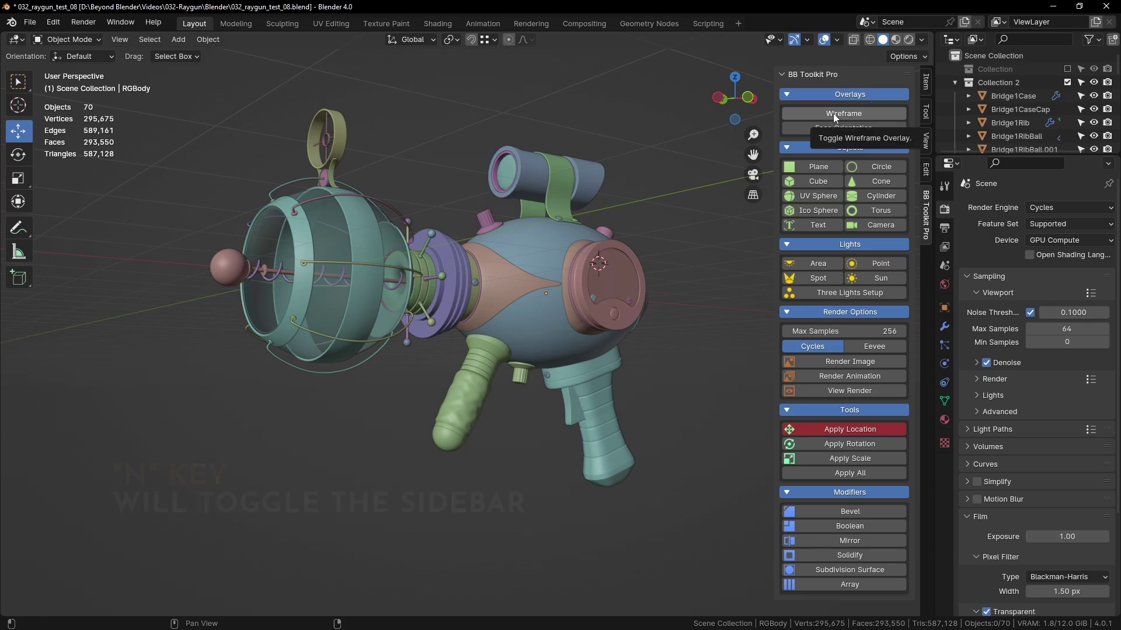
mouse_move(643, 251)
middle_down()
mouse_move(637, 261)
mouse_move(652, 249)
middle_up()
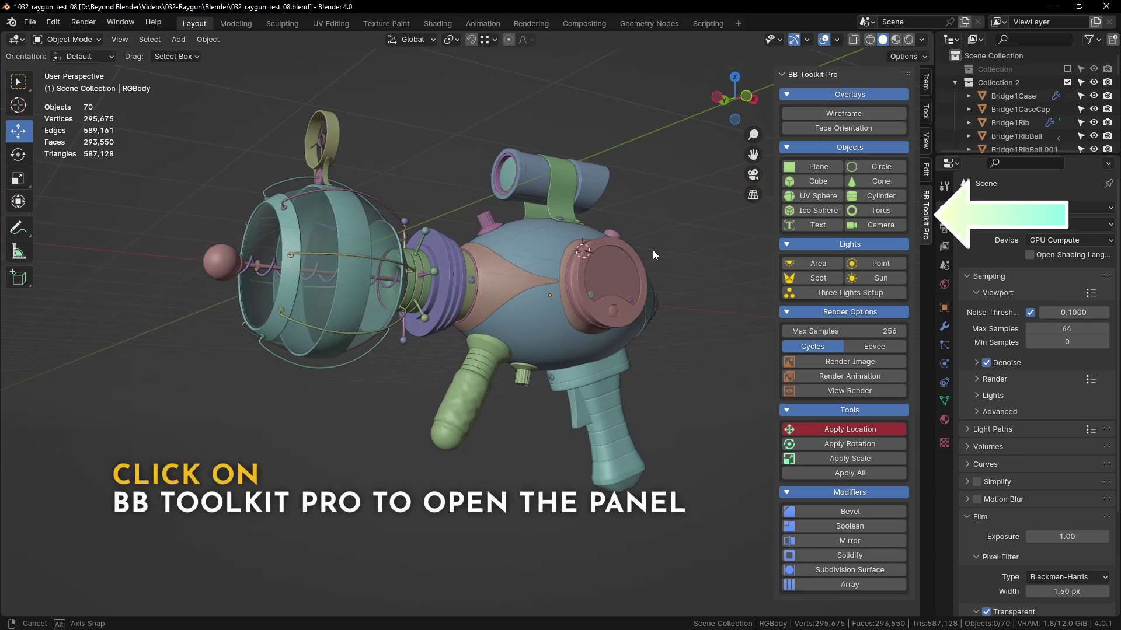
middle_drag(548, 284, 555, 293)
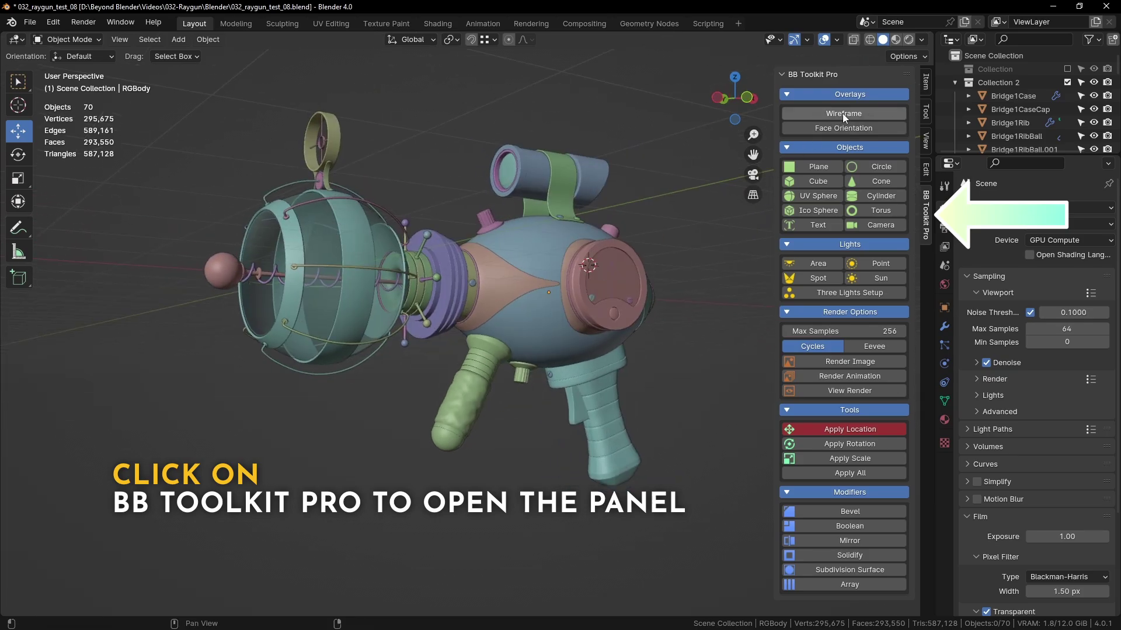
click(842, 113)
click(845, 114)
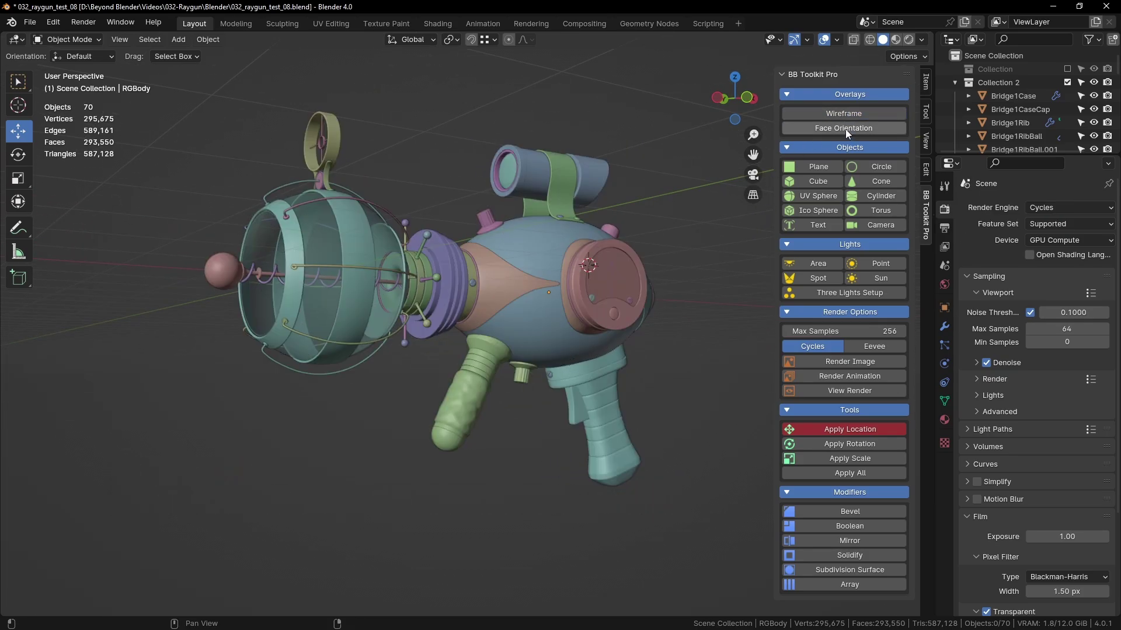
click(845, 128)
click(857, 128)
click(846, 127)
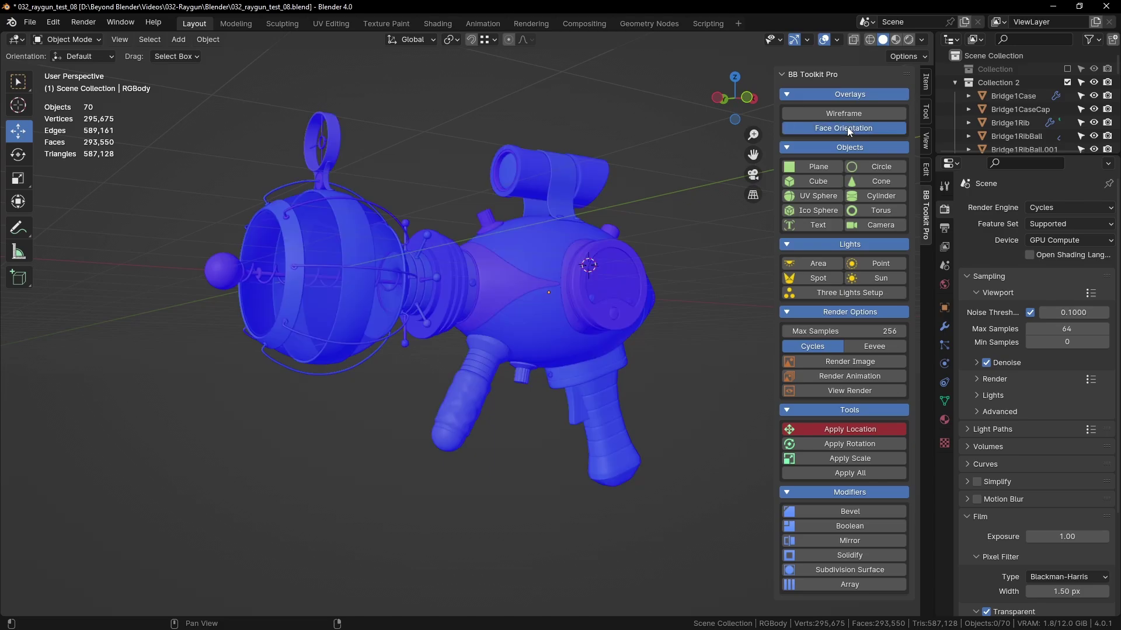
click(846, 127)
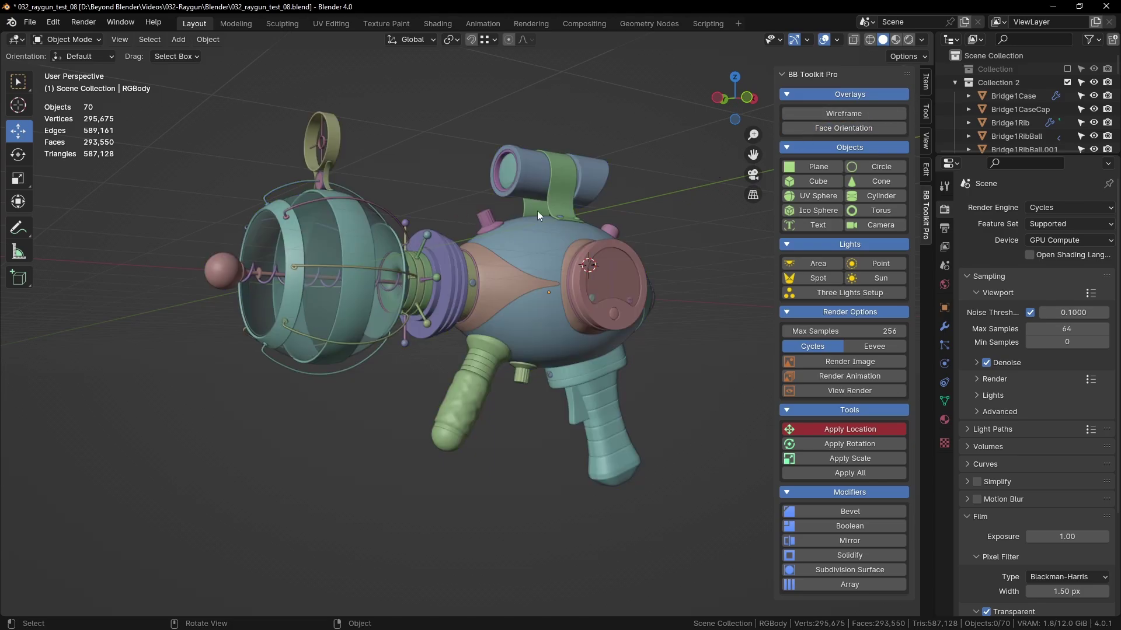
click(844, 114)
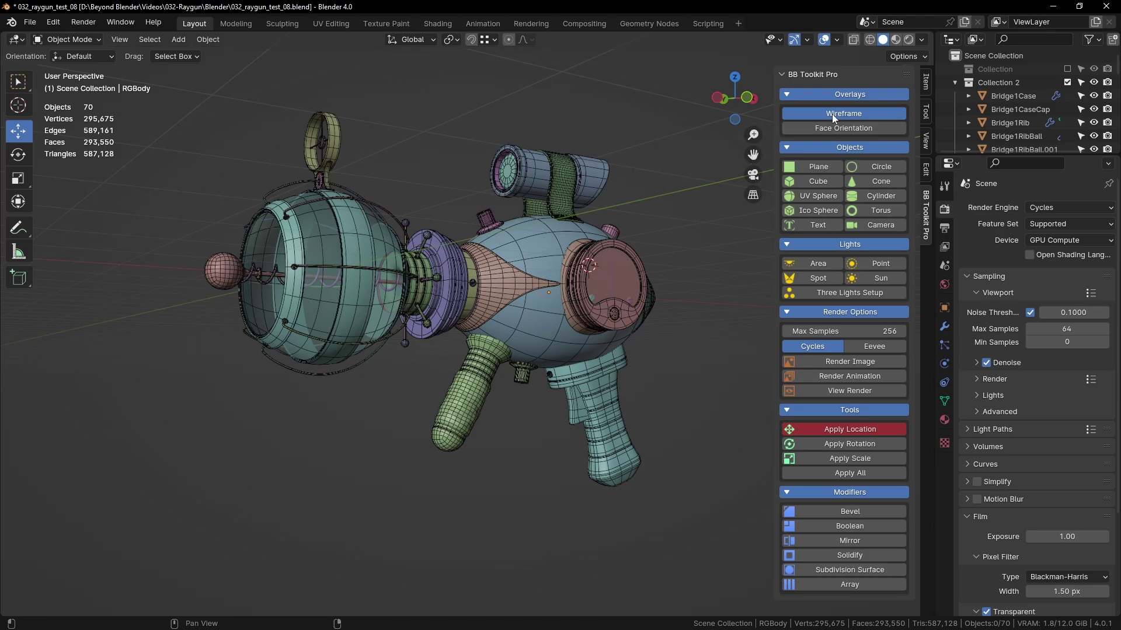
click(832, 113)
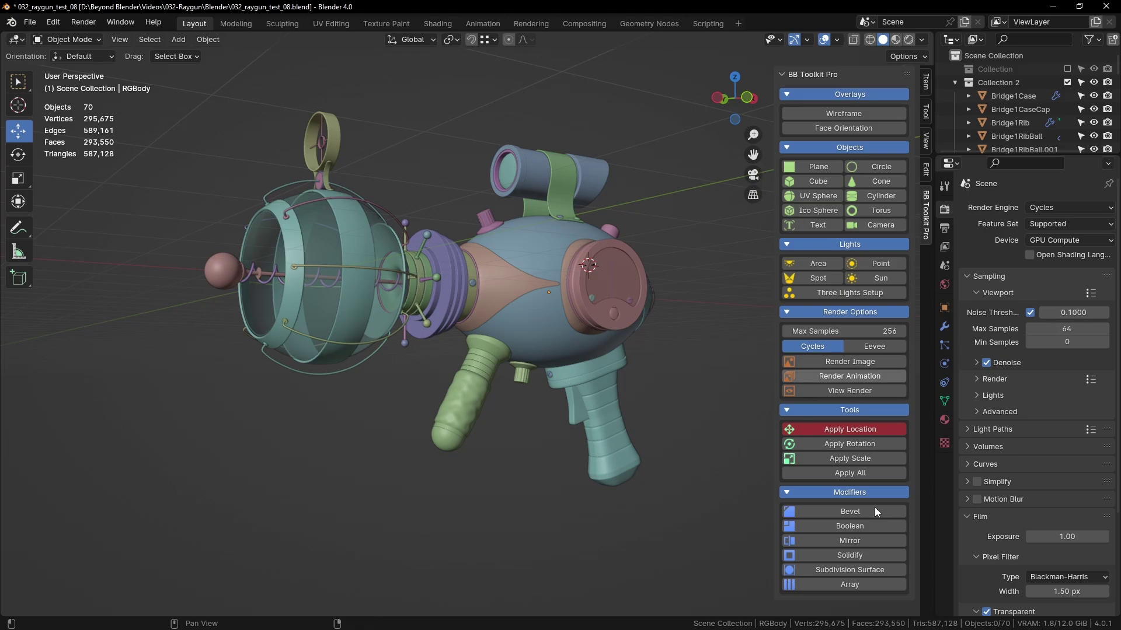
Split the 3D viewport into two stacked views at different angles and turn on the Wireframe overlay
drag(931, 614, 911, 300)
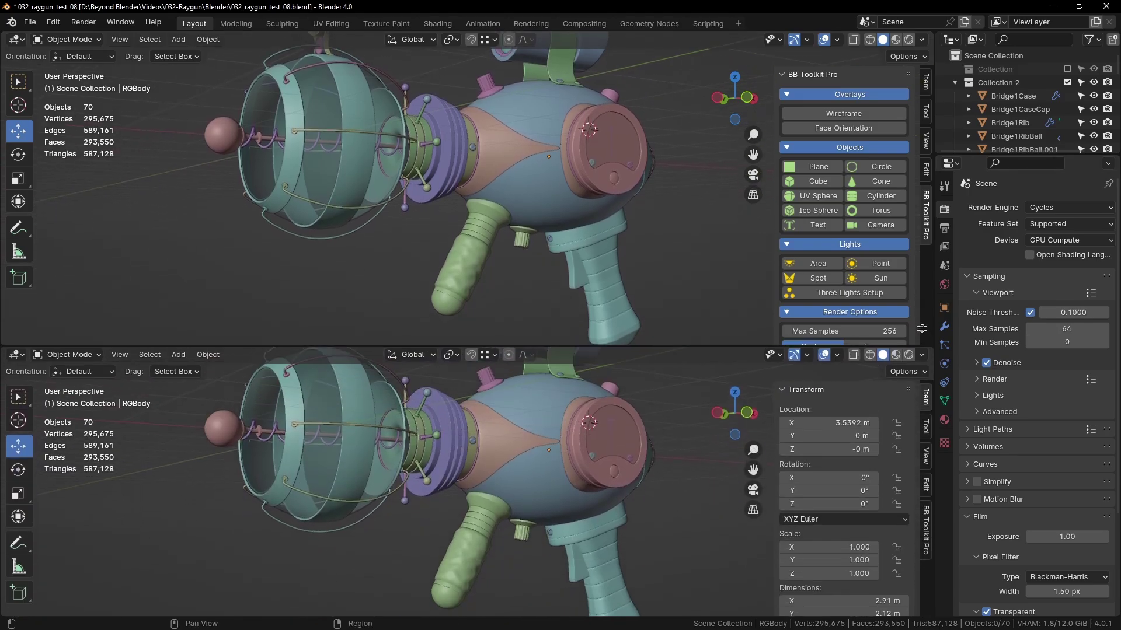
middle_drag(514, 409, 525, 380)
middle_drag(597, 177, 648, 133)
click(832, 115)
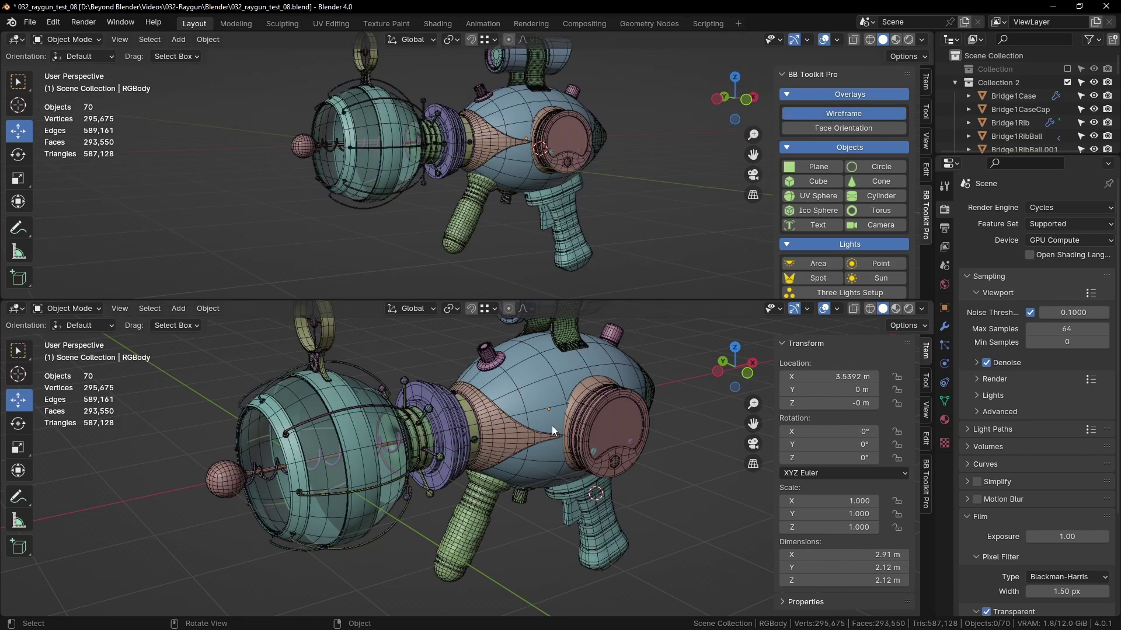
Show BB Toolkit Pro in the lower viewport and toggle Wireframe and Face Orientation there, leaving both overlays off
click(926, 496)
click(860, 381)
click(860, 381)
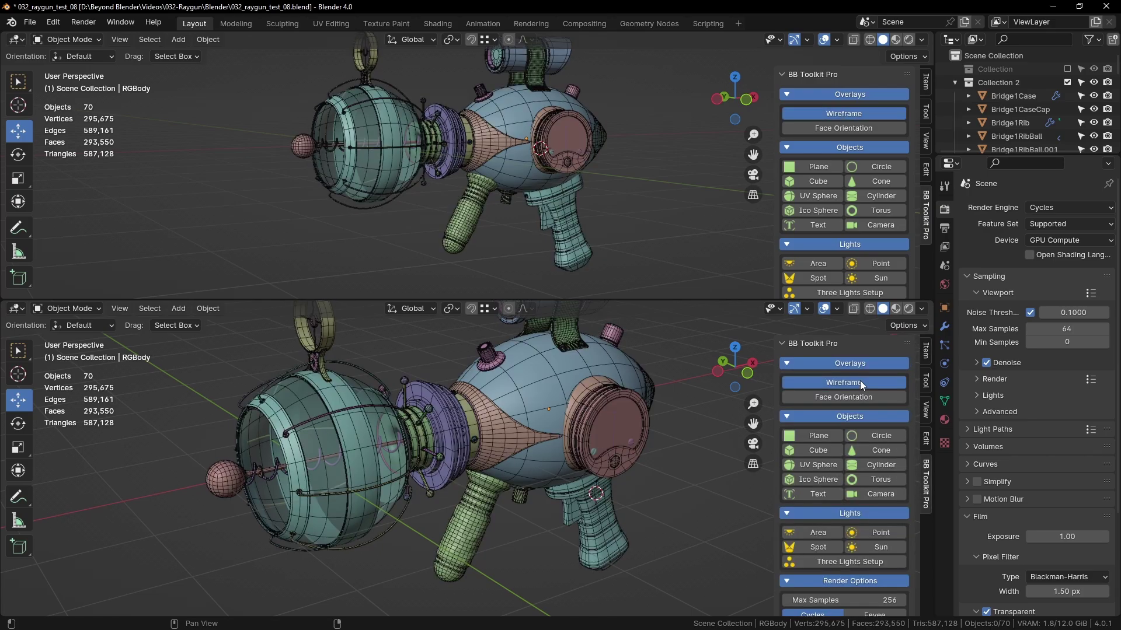
click(860, 381)
click(859, 381)
click(851, 397)
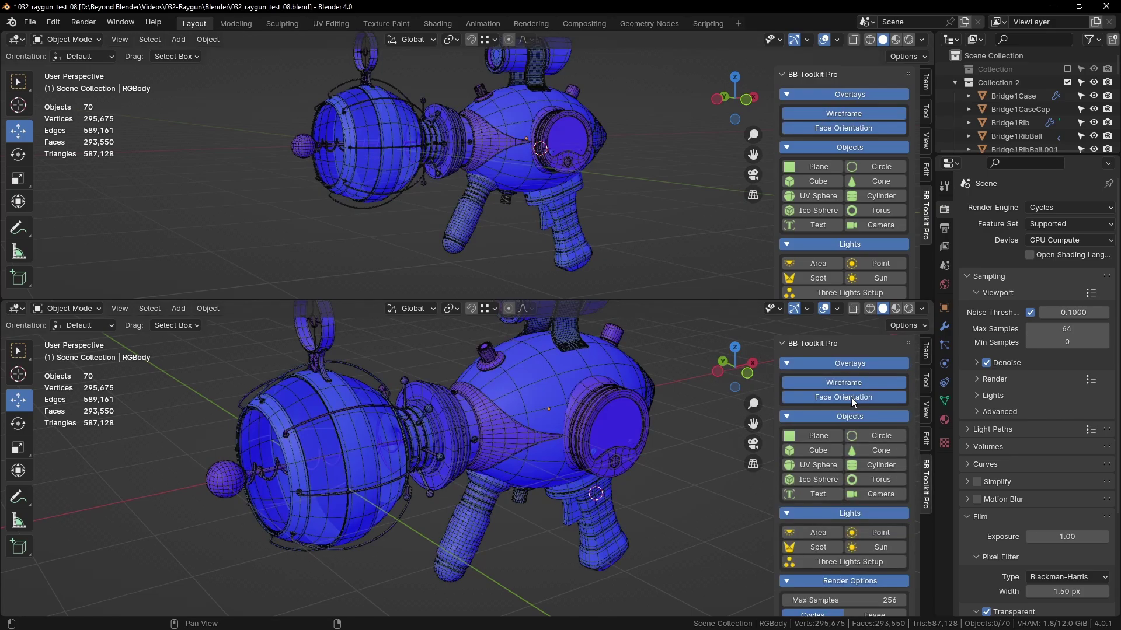
click(845, 396)
click(849, 383)
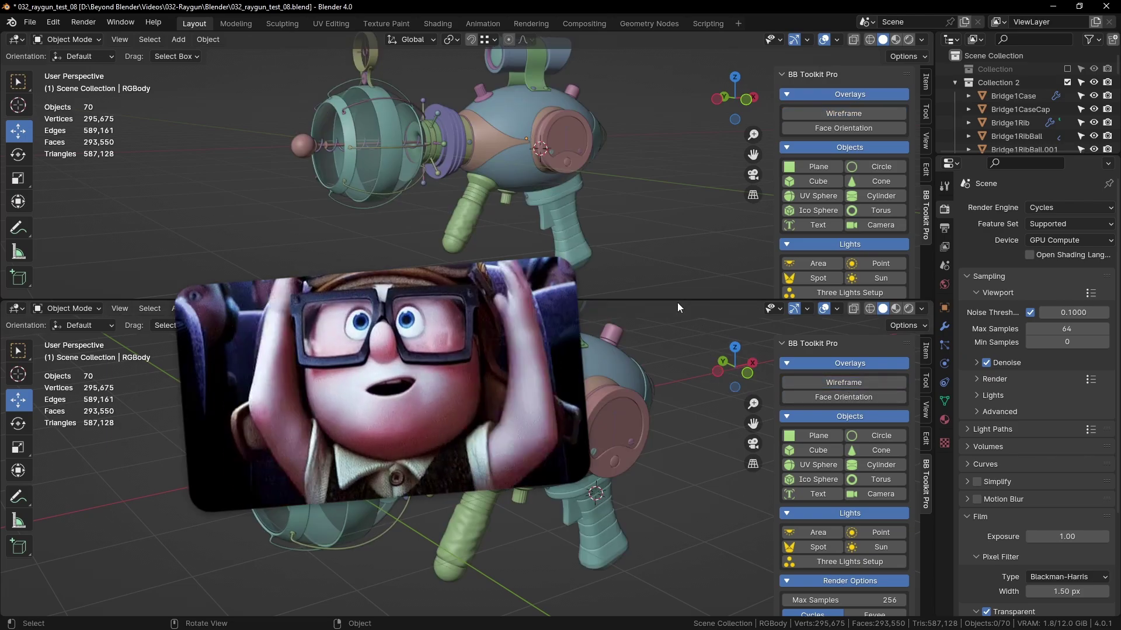
Join the two stacked viewports back into a single 3D view, keeping the upper one
drag(677, 302, 649, 418)
right_click(649, 418)
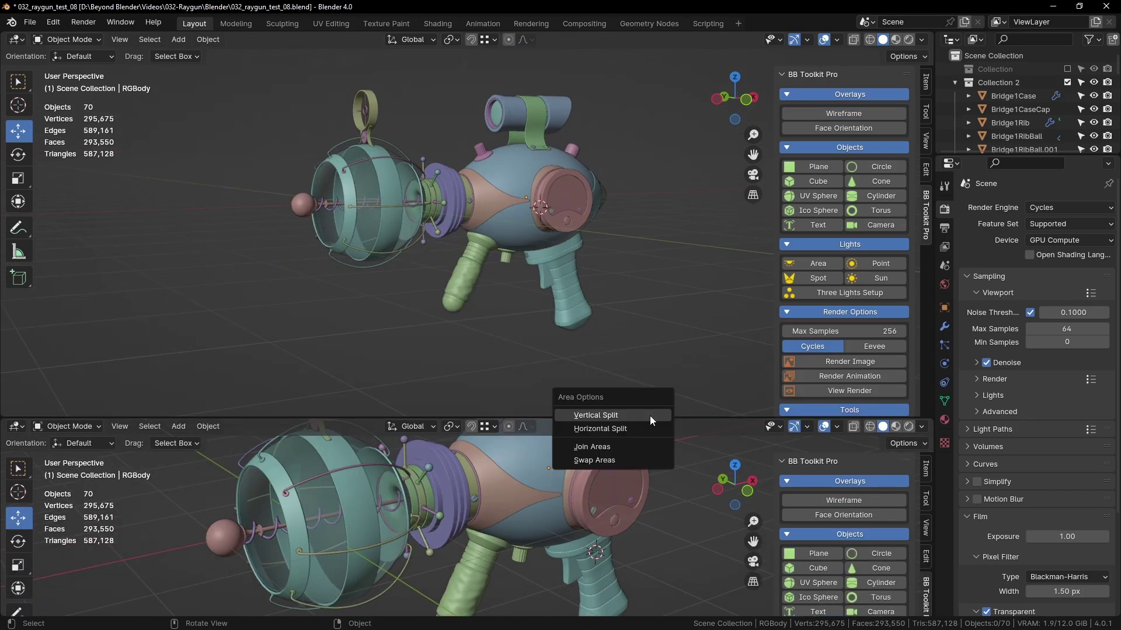
click(609, 453)
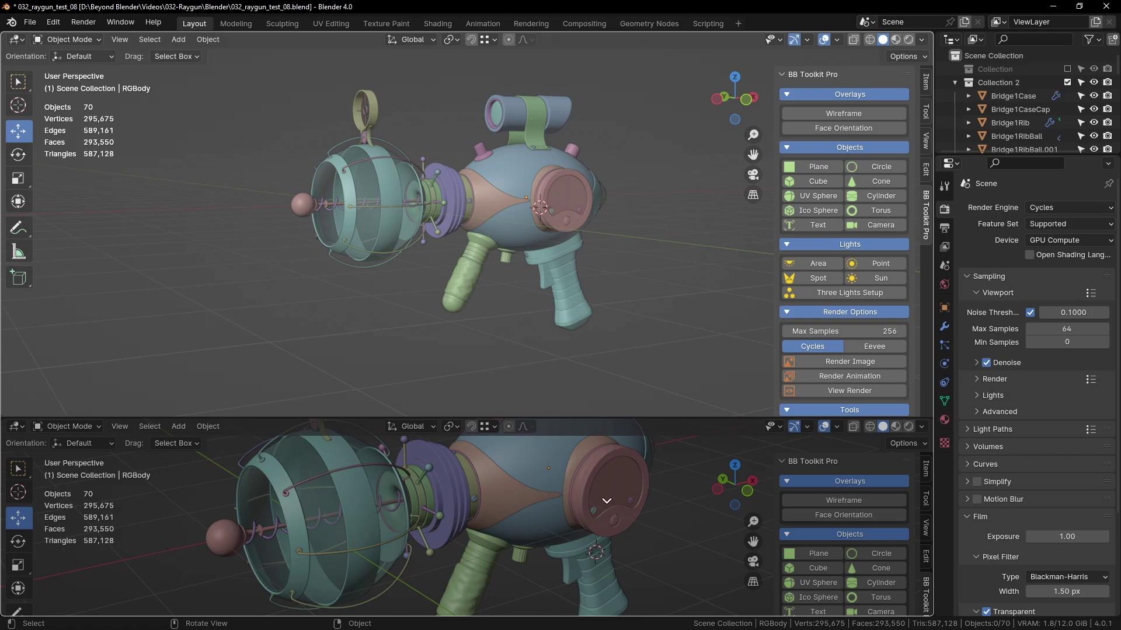
click(606, 499)
middle_drag(605, 497, 604, 443)
scroll(615, 438, up, 2)
scroll(614, 437, up, 1)
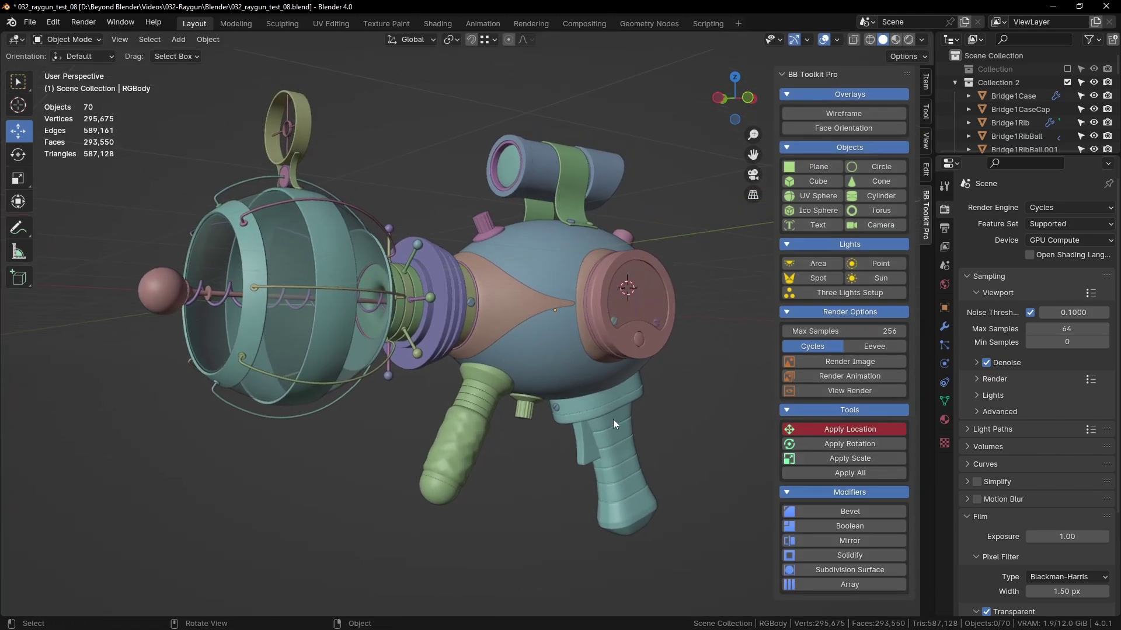
Add an ico sphere with 4 subdivisions and a radius of 0.46 in front of the ray gun's body
scroll(613, 419, down, 1)
middle_drag(595, 299, 602, 303)
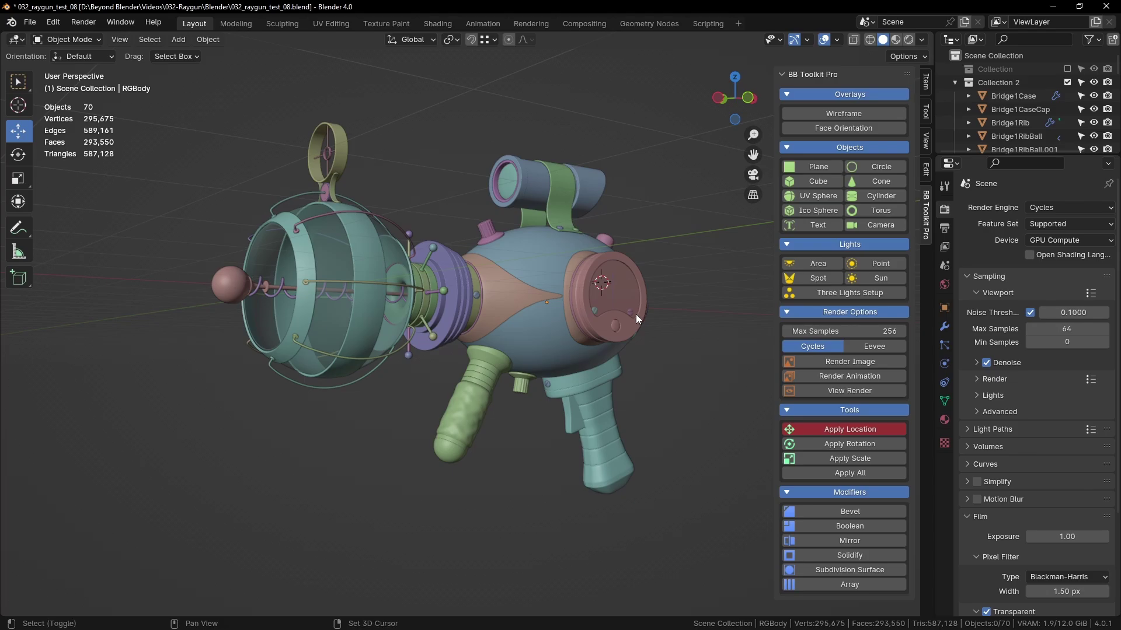
shift+middle_drag(636, 314, 614, 289)
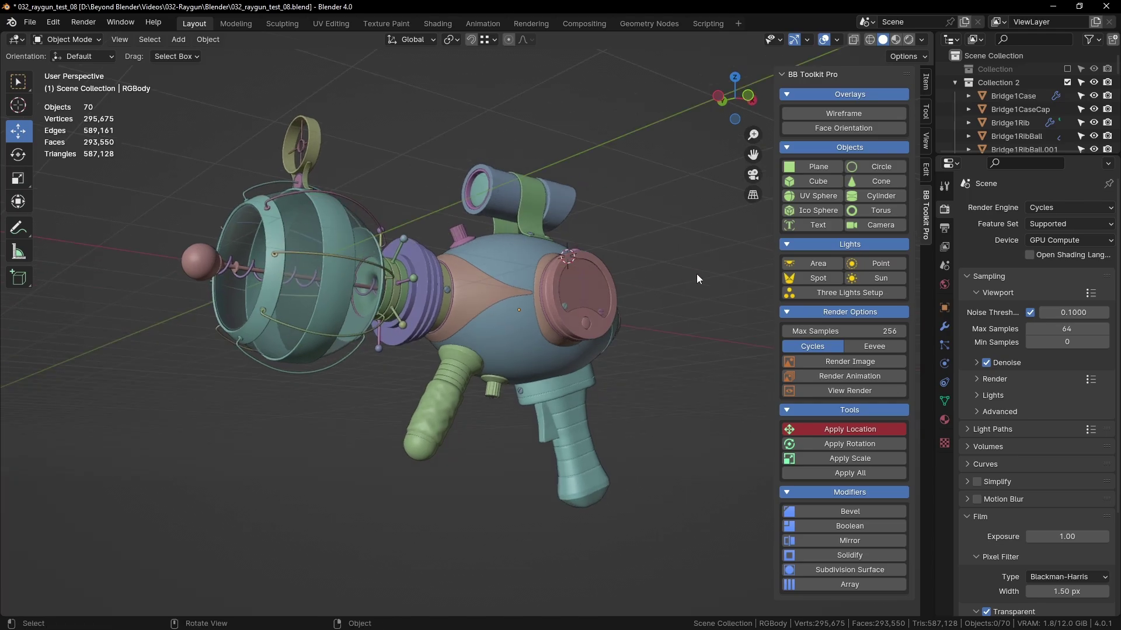
click(803, 213)
middle_drag(658, 247, 621, 248)
scroll(635, 343, up, 2)
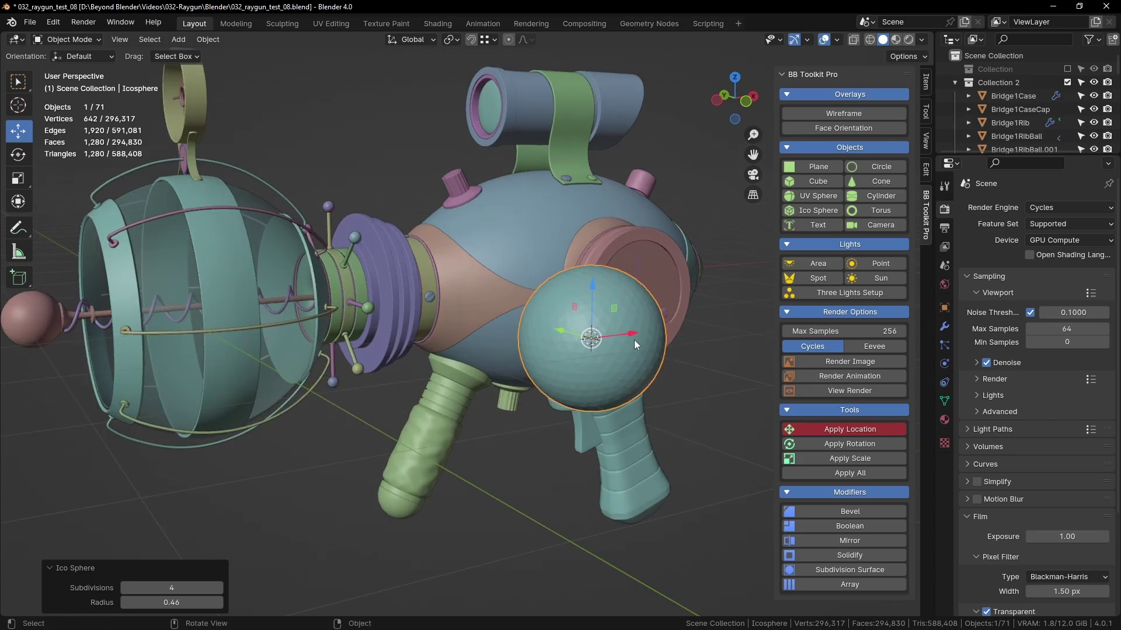
shift+middle_drag(635, 344, 521, 325)
scroll(520, 326, up, 1)
scroll(512, 323, up, 1)
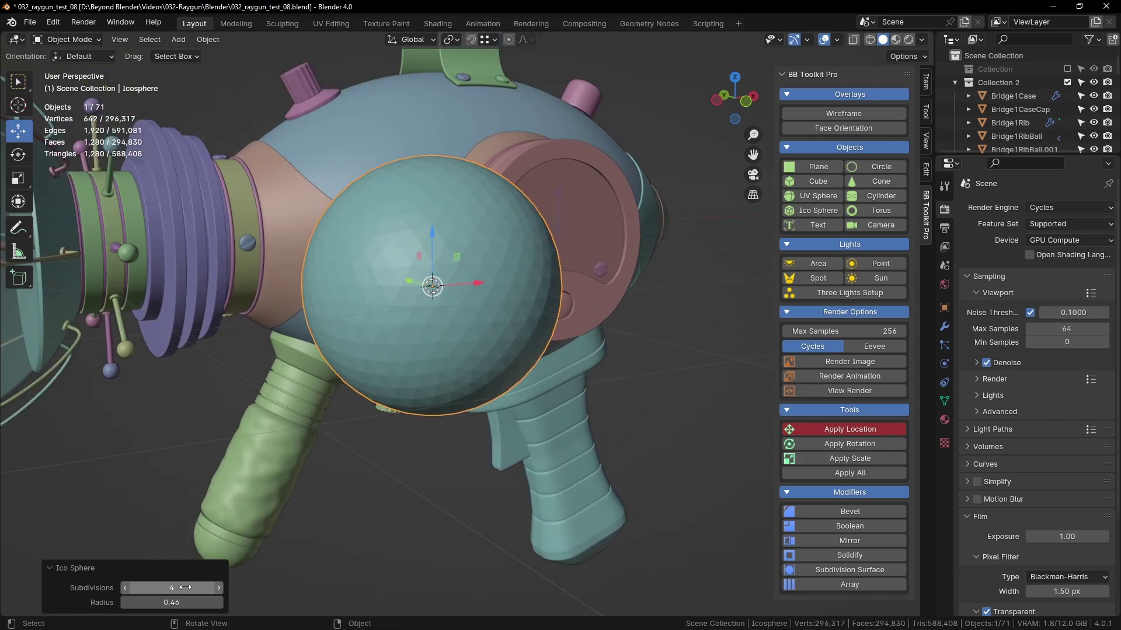
middle_drag(521, 277, 537, 270)
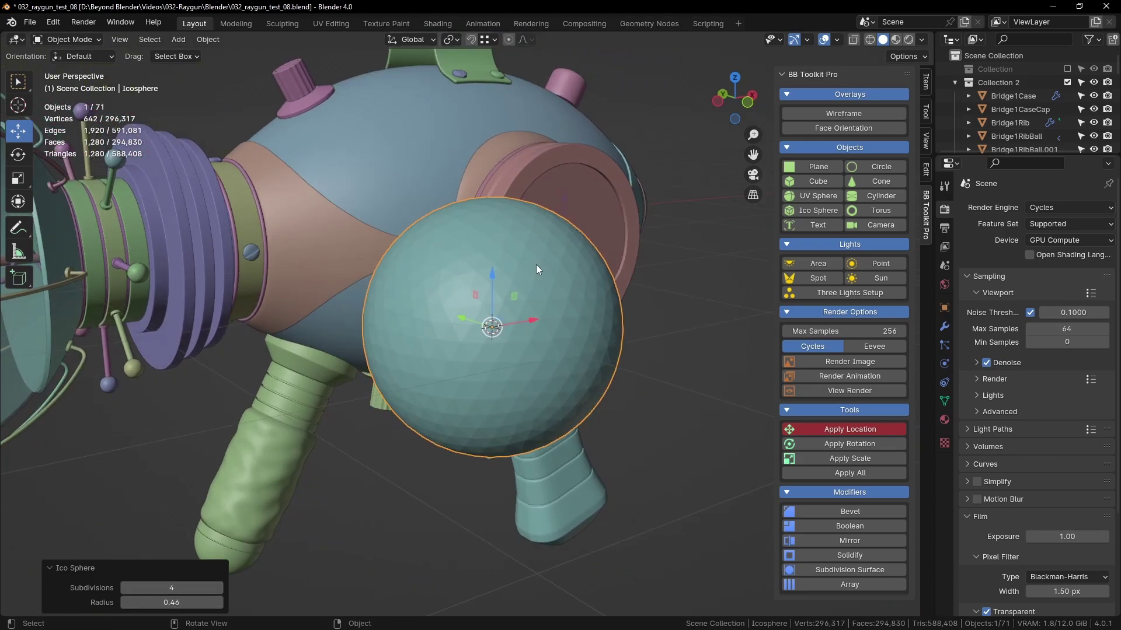
click(557, 309)
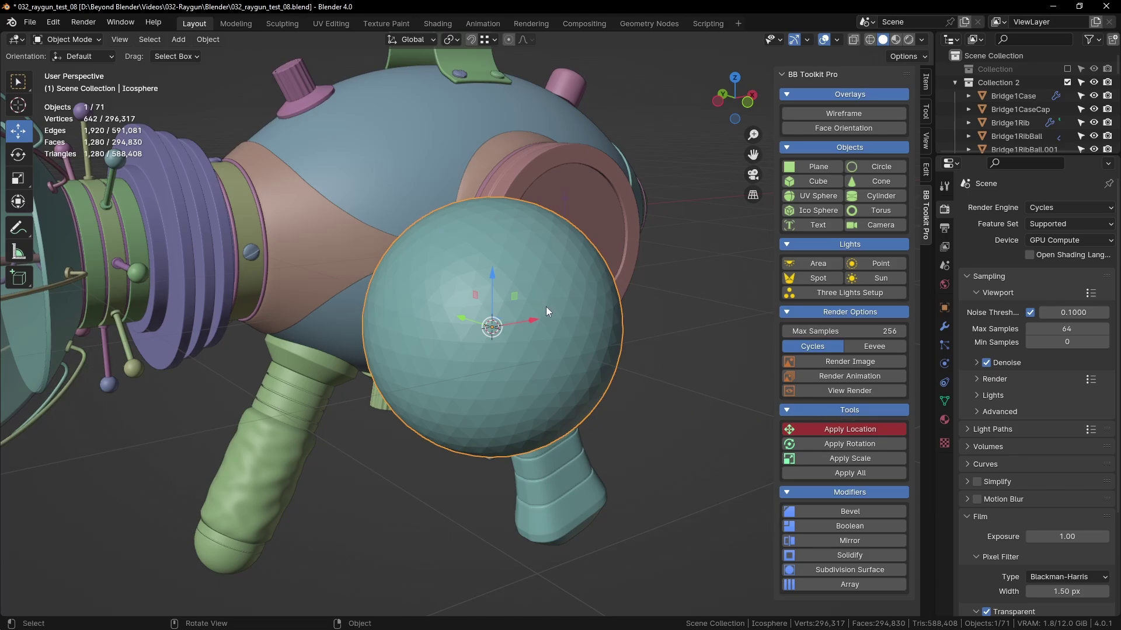
Enter Edit Mode on the ico sphere and circle-select a patch of faces on its front in face mode
key(Tab)
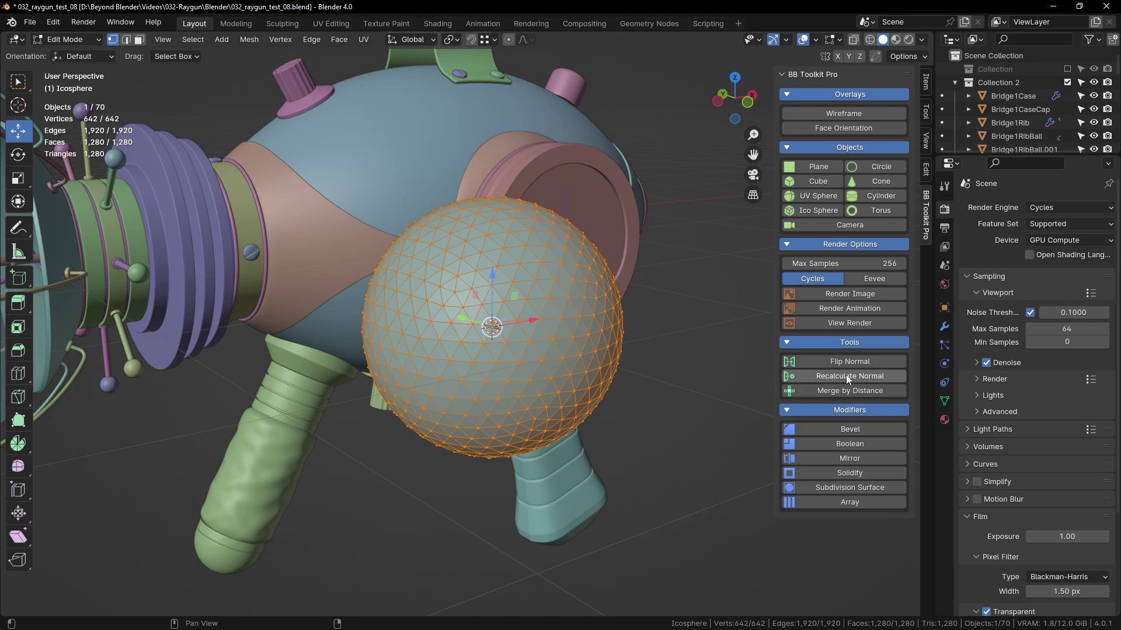
middle_drag(691, 372, 668, 370)
click(668, 370)
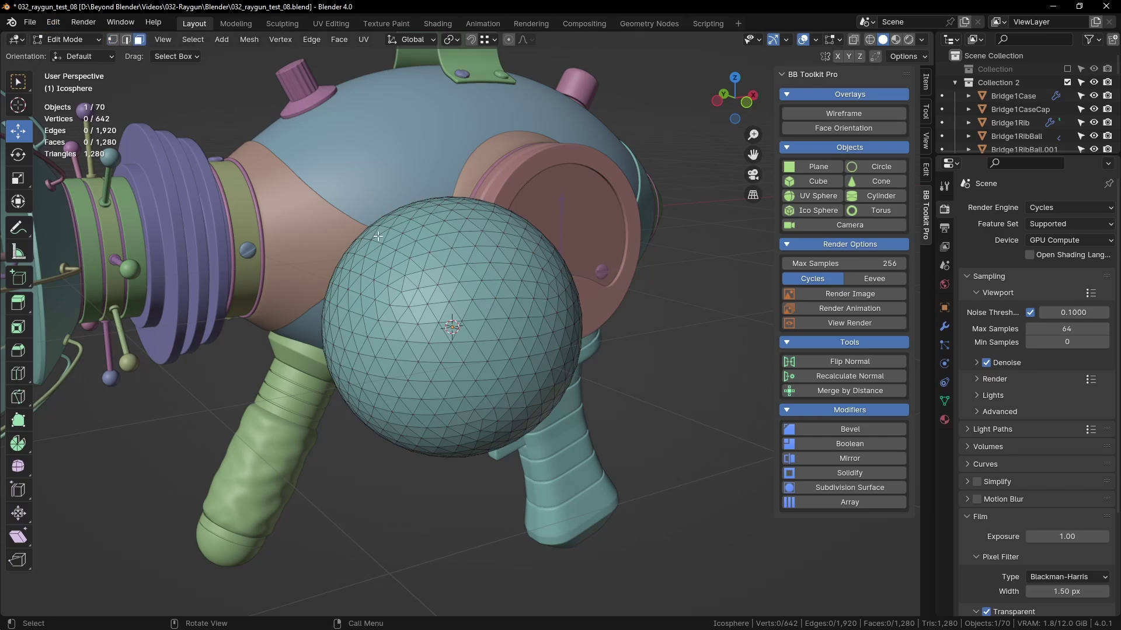
key(c)
mouse_move(471, 304)
mouse_down()
mouse_move(449, 315)
mouse_move(493, 294)
mouse_up()
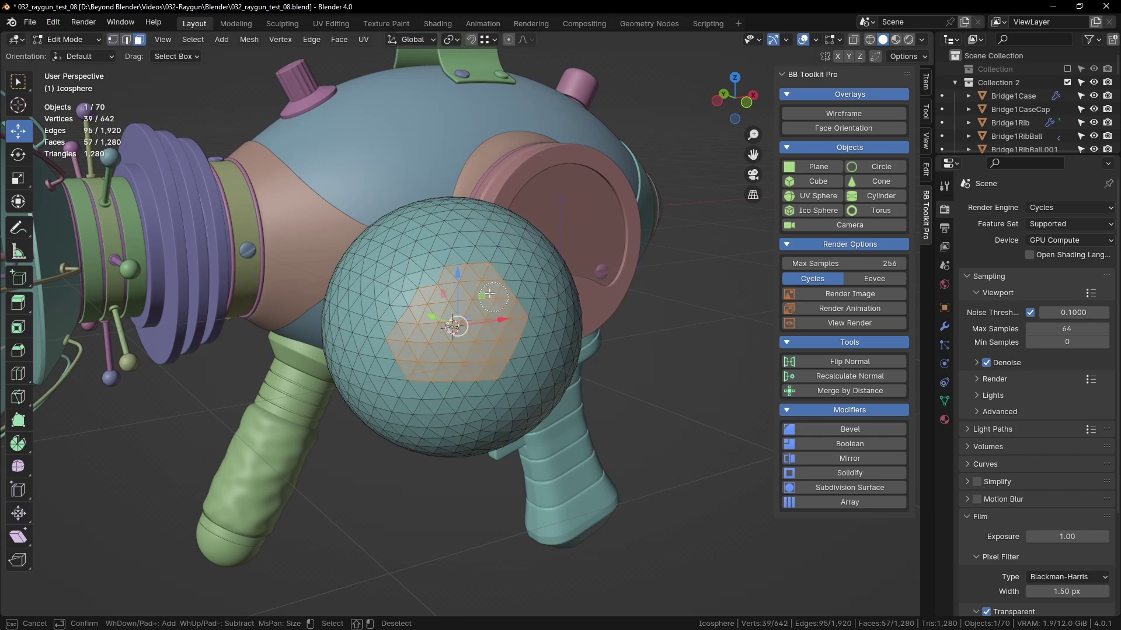
key(Escape)
Turn on the Face Orientation overlay and flip the normals of the sphere's selected faces
middle_drag(651, 240, 673, 257)
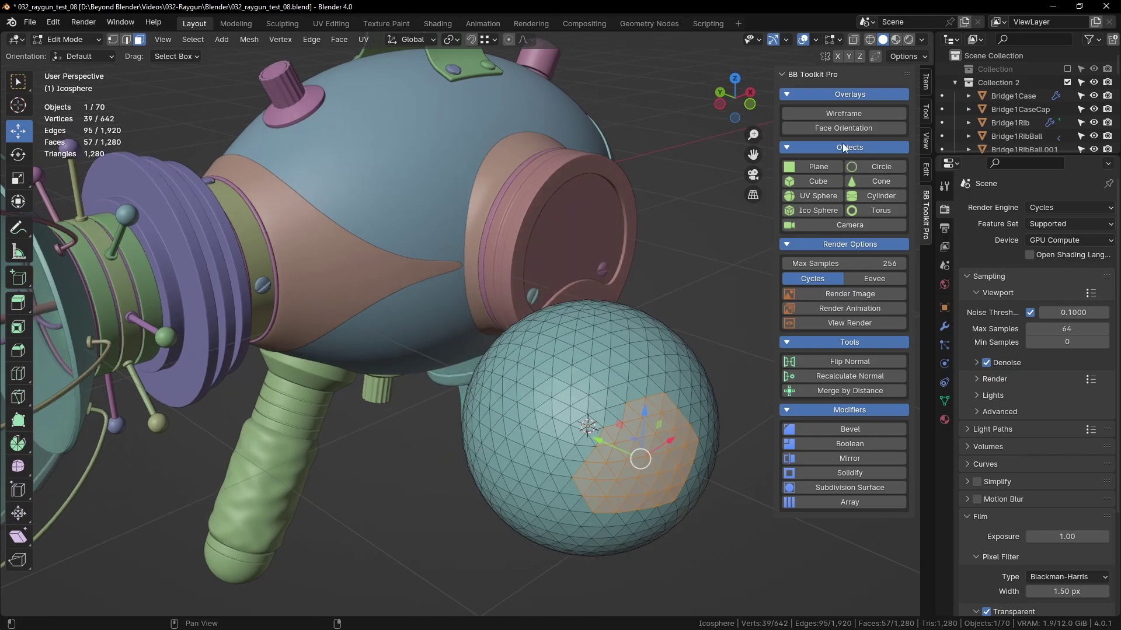
click(843, 130)
shift+middle_drag(643, 299, 575, 253)
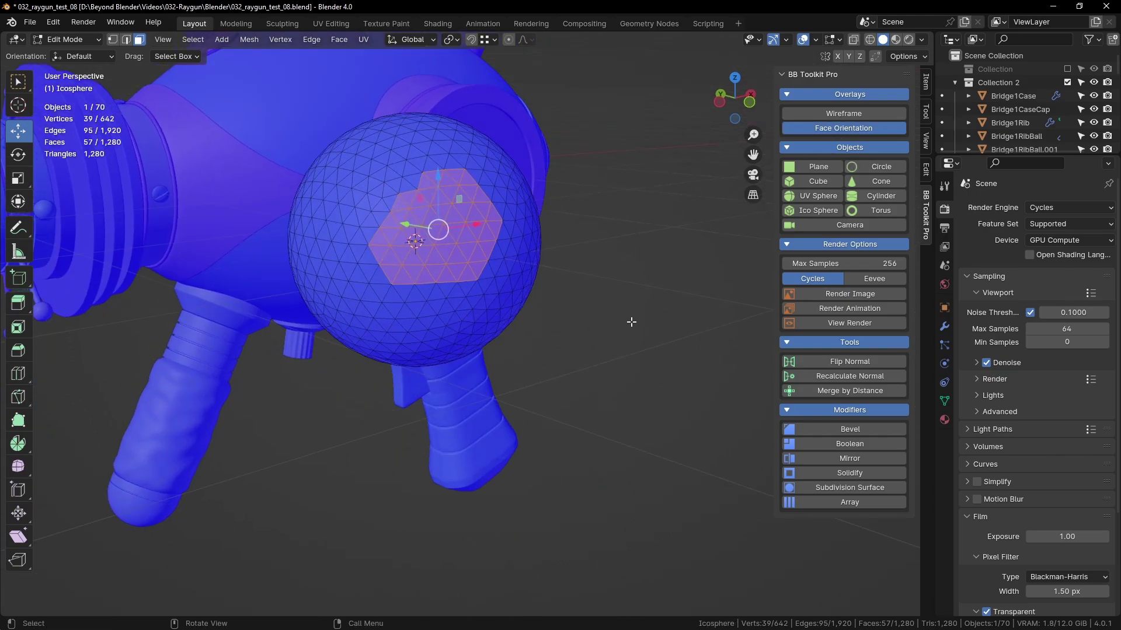
click(847, 361)
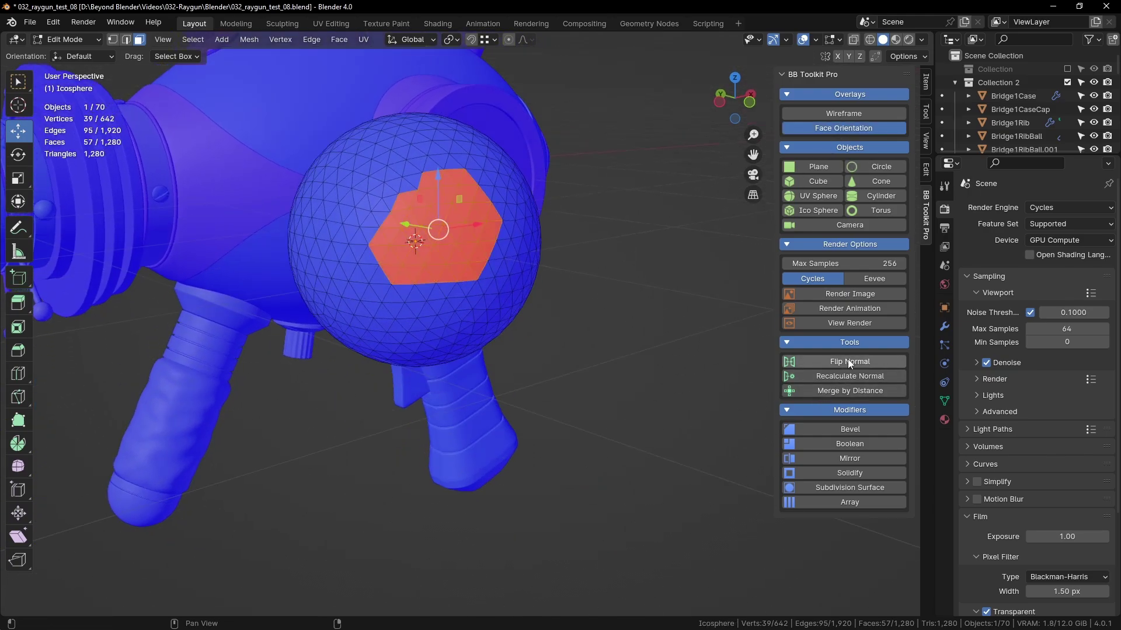
Return to Object Mode with the sphere deselected and turn off the Face Orientation overlay
key(Tab)
click(600, 308)
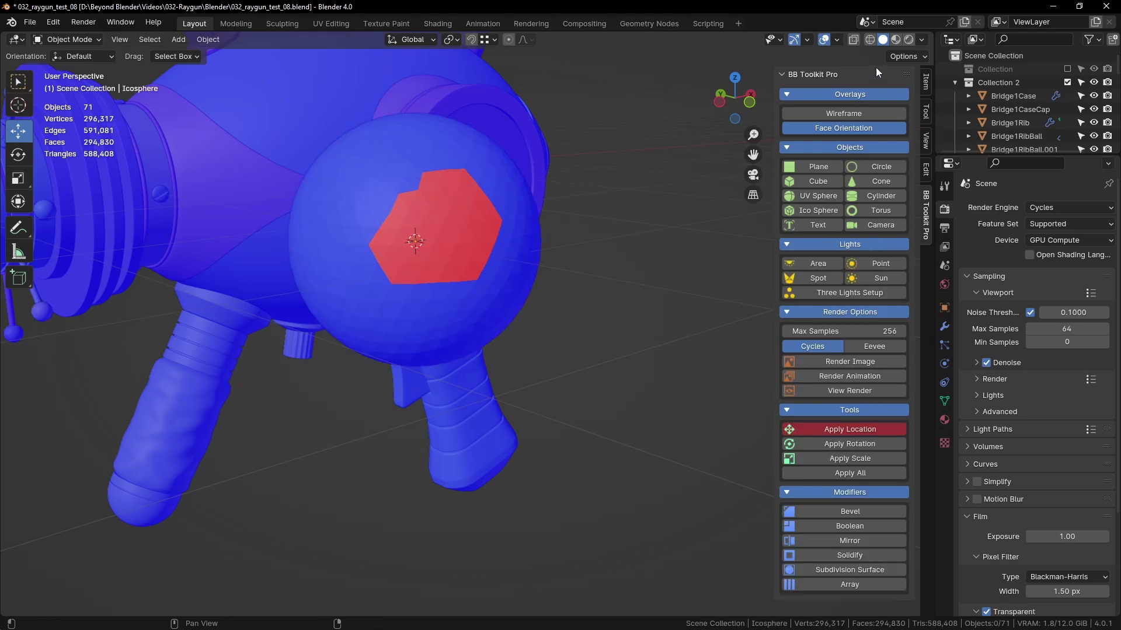
click(848, 129)
middle_drag(689, 179, 578, 209)
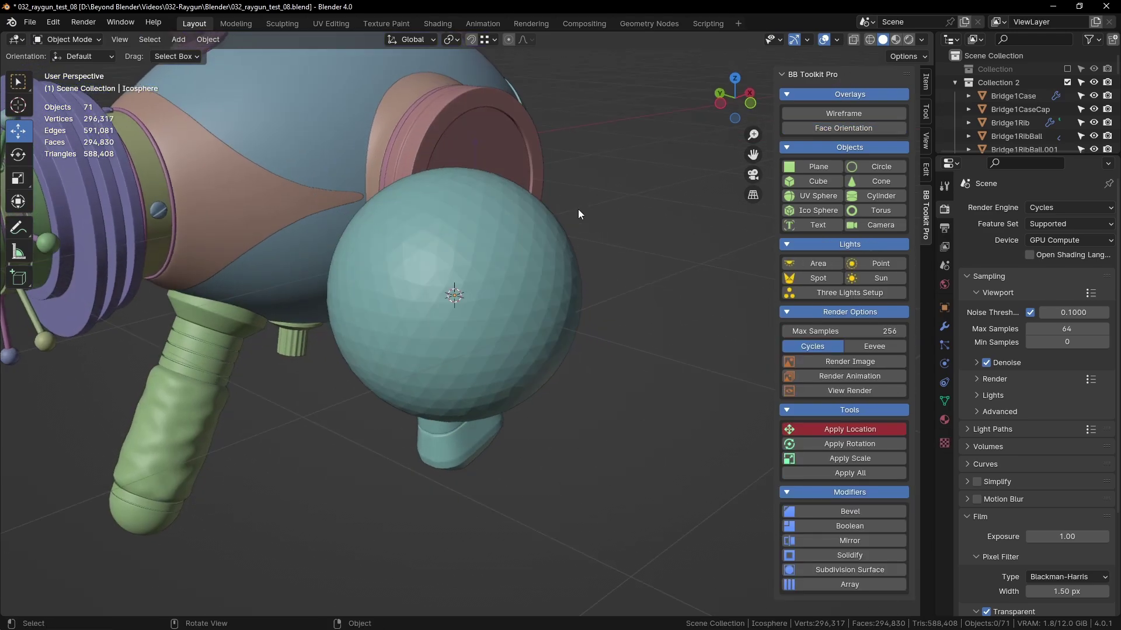
Enter Edit Mode on the ico sphere, turn on the Face Orientation overlay and deselect all its faces
click(514, 307)
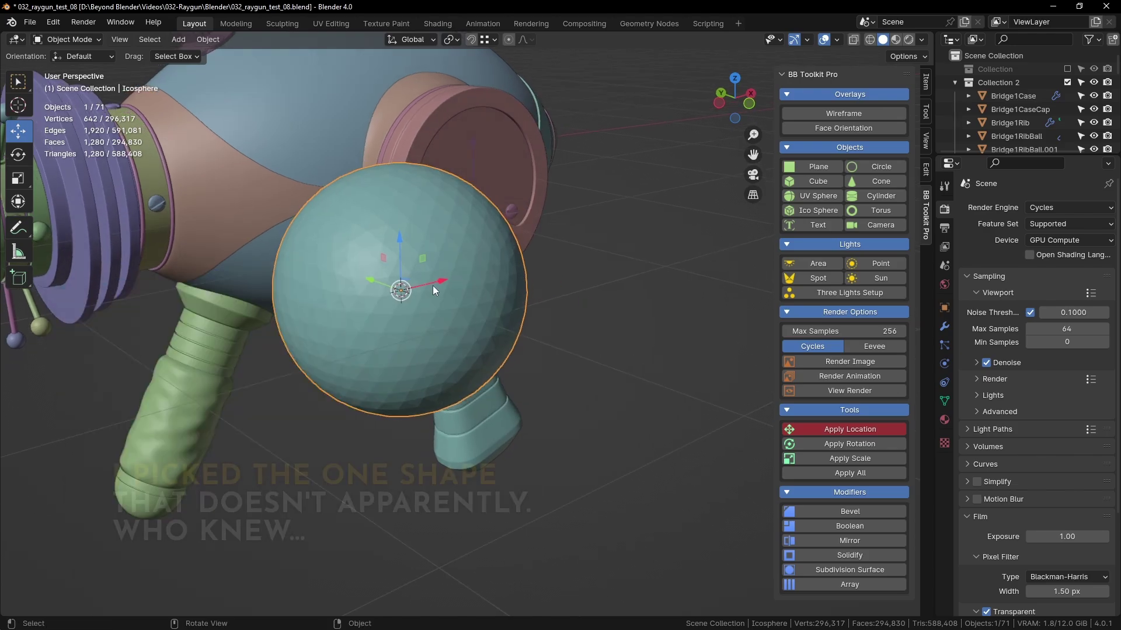
key(Tab)
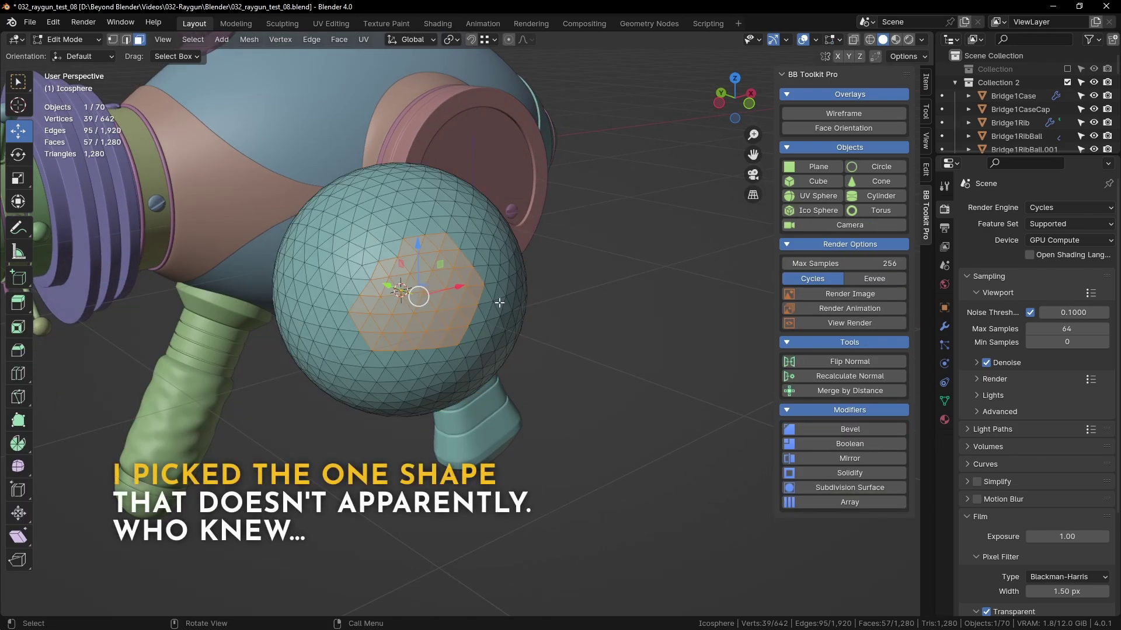
middle_drag(499, 302, 508, 299)
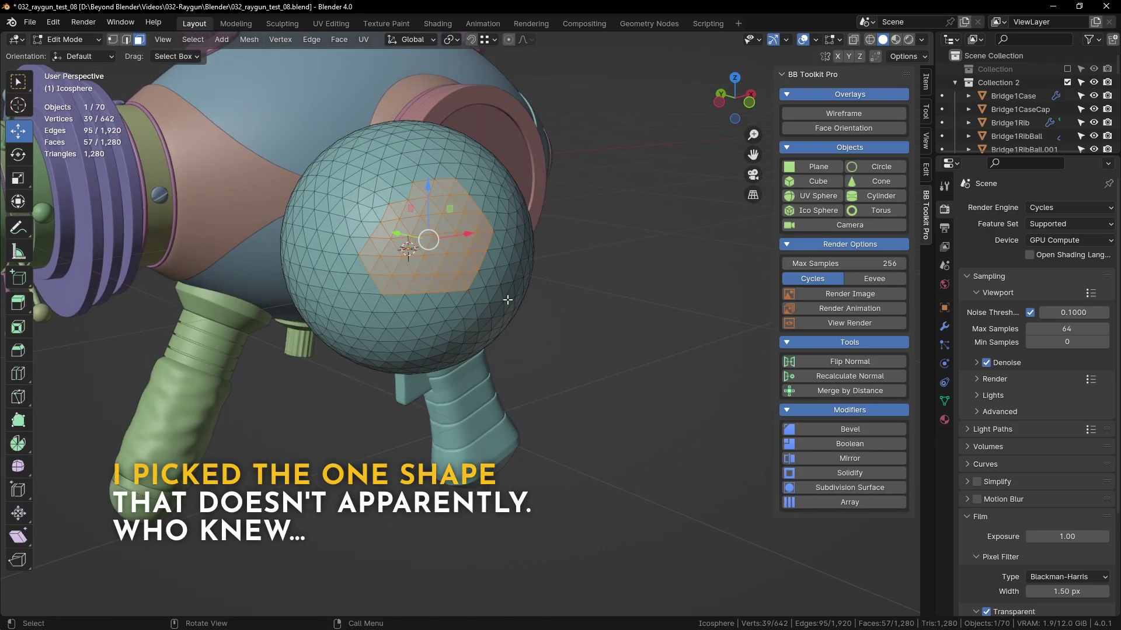
click(844, 127)
click(602, 255)
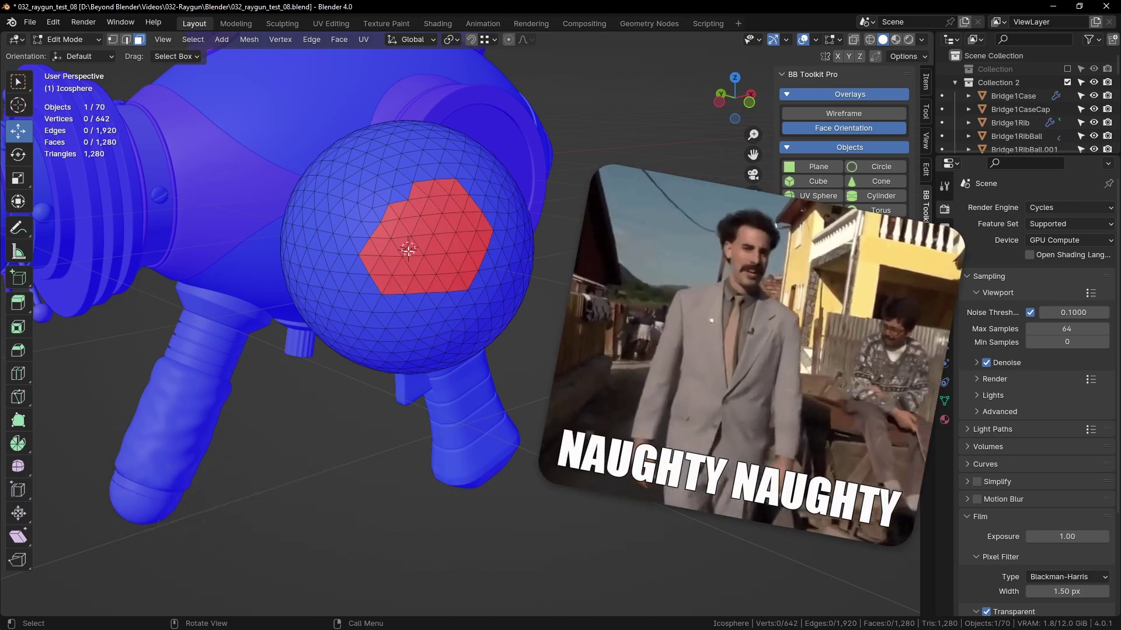
middle_drag(522, 249, 530, 252)
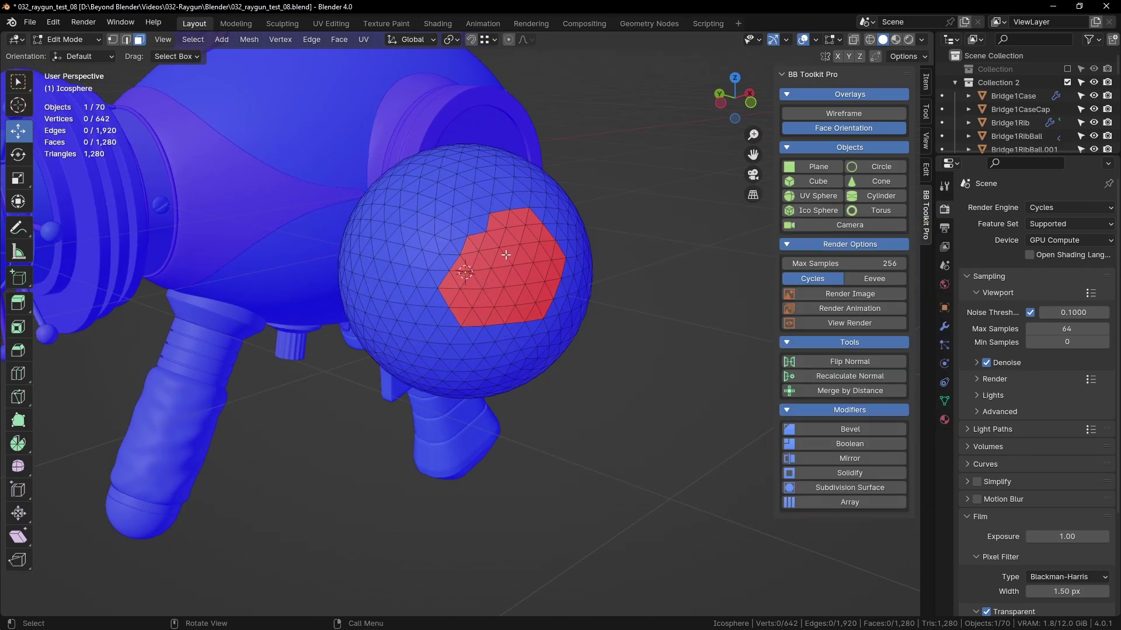
Circle-select the patch of reversed faces on the front of the sphere and flip their normals
key(c)
mouse_move(505, 229)
mouse_down()
mouse_move(493, 257)
mouse_move(528, 290)
mouse_move(540, 260)
mouse_move(528, 243)
mouse_move(543, 286)
mouse_move(474, 304)
mouse_up()
drag(525, 251, 524, 235)
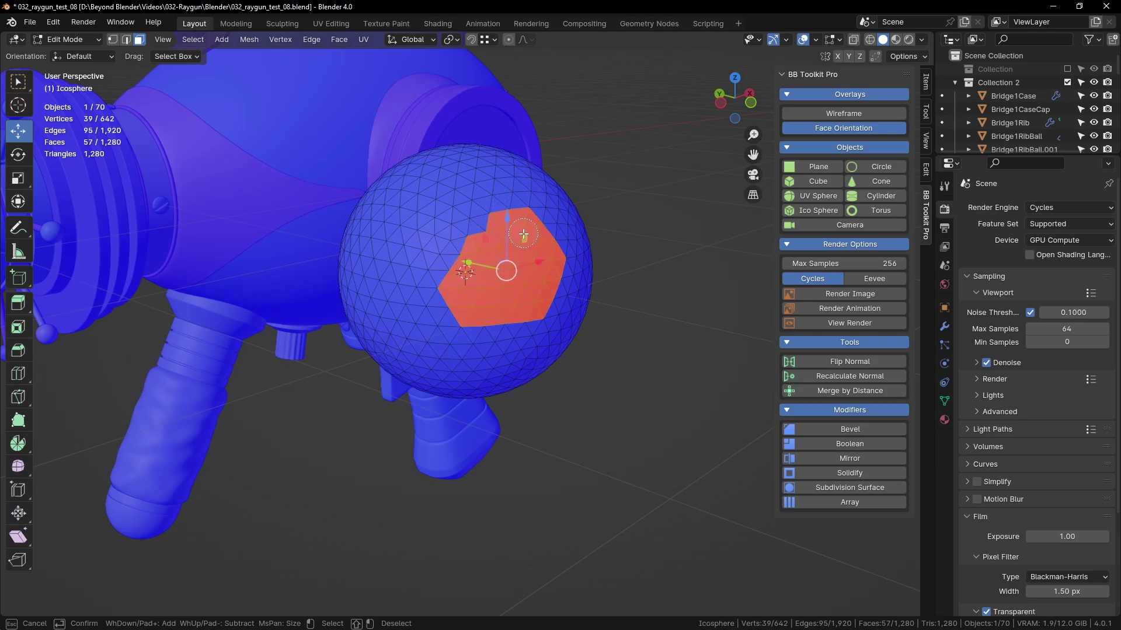
key(Escape)
click(836, 363)
click(829, 363)
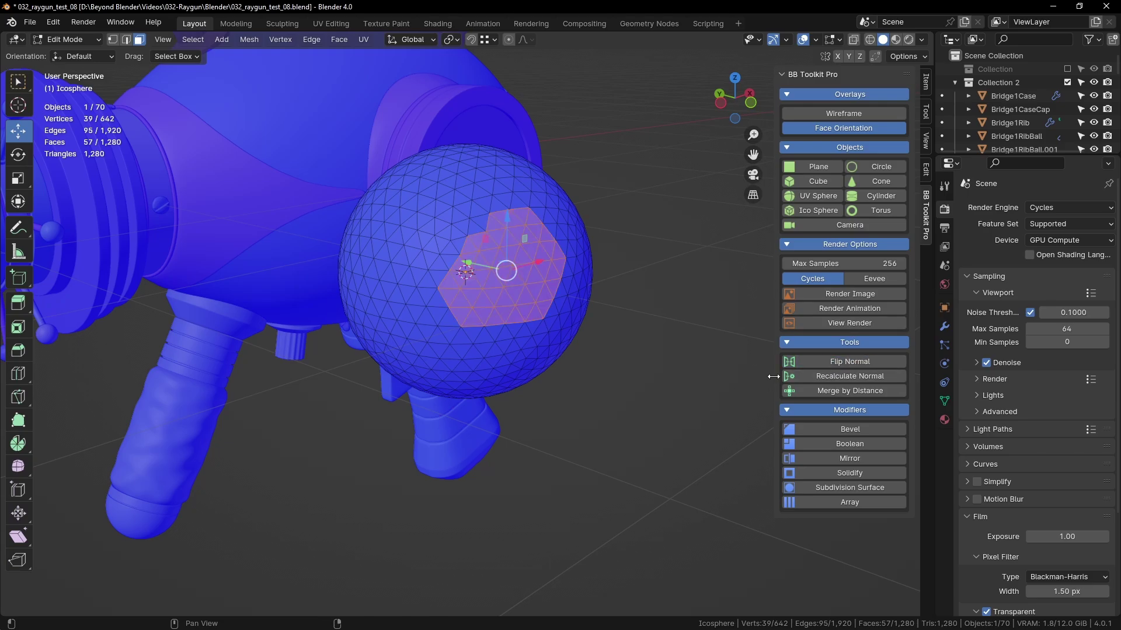
Select and deselect the whole sphere mesh, and undo back to before the normal flip
key(a)
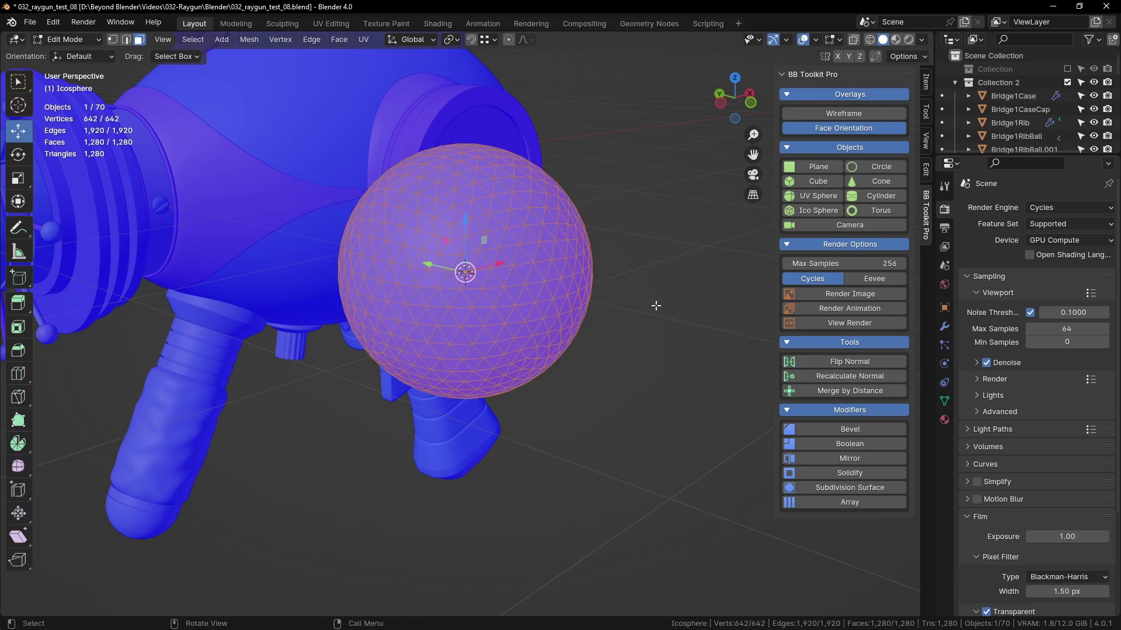
key(alt+a)
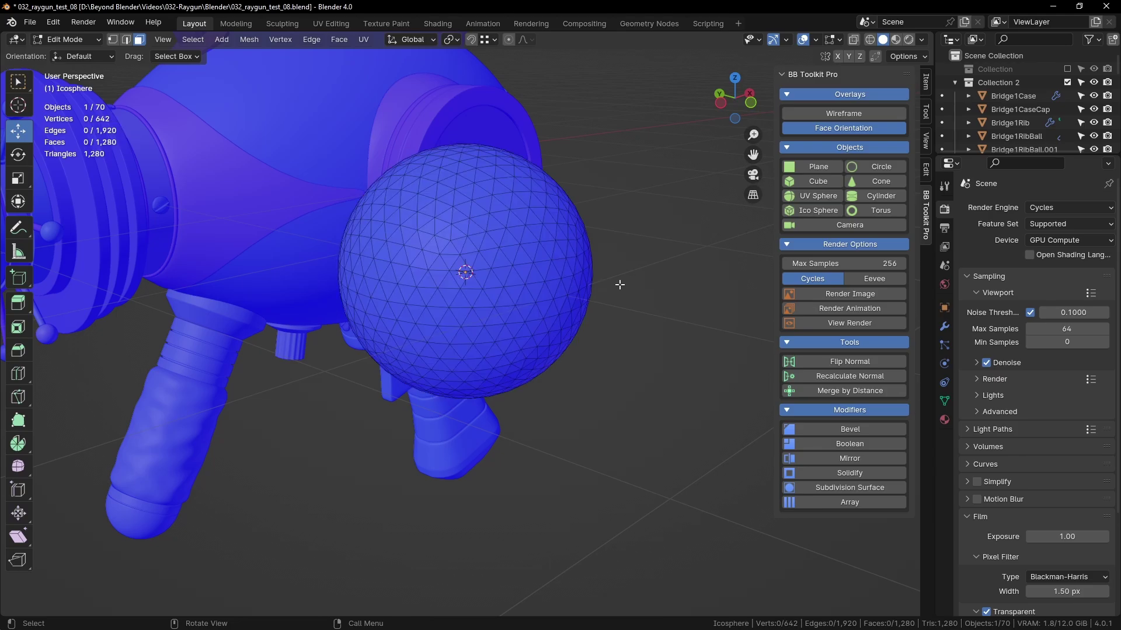
key(ctrl+z)
key(ctrl+z)
key(ctrl+z)
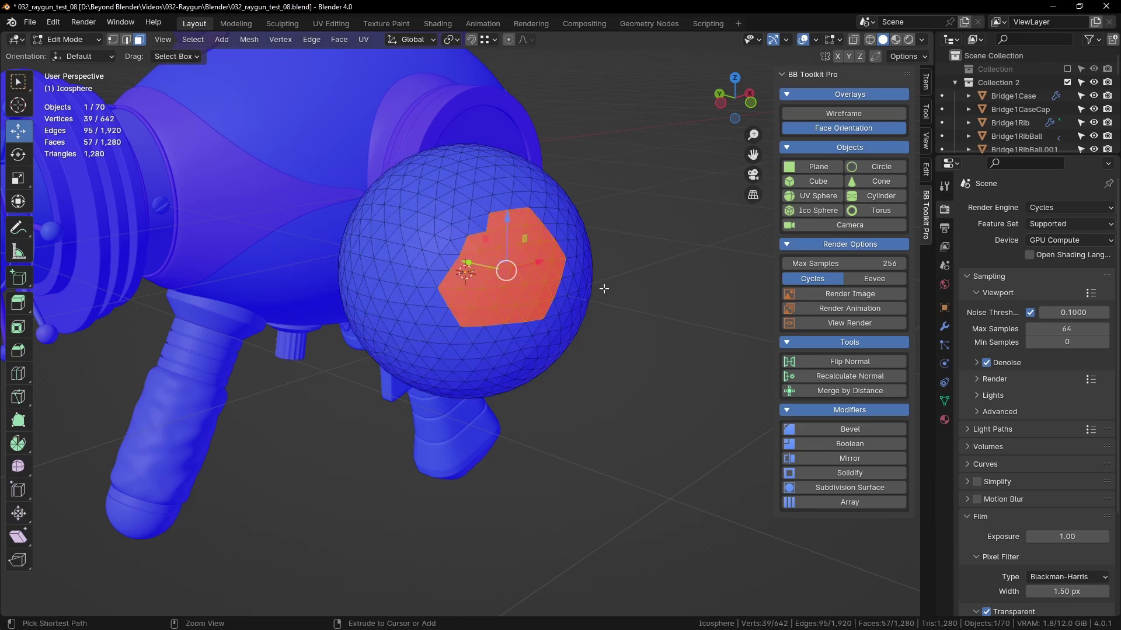
Select the sphere's entire mesh, recalculate its normals and turn off the Face Orientation overlay
key(a)
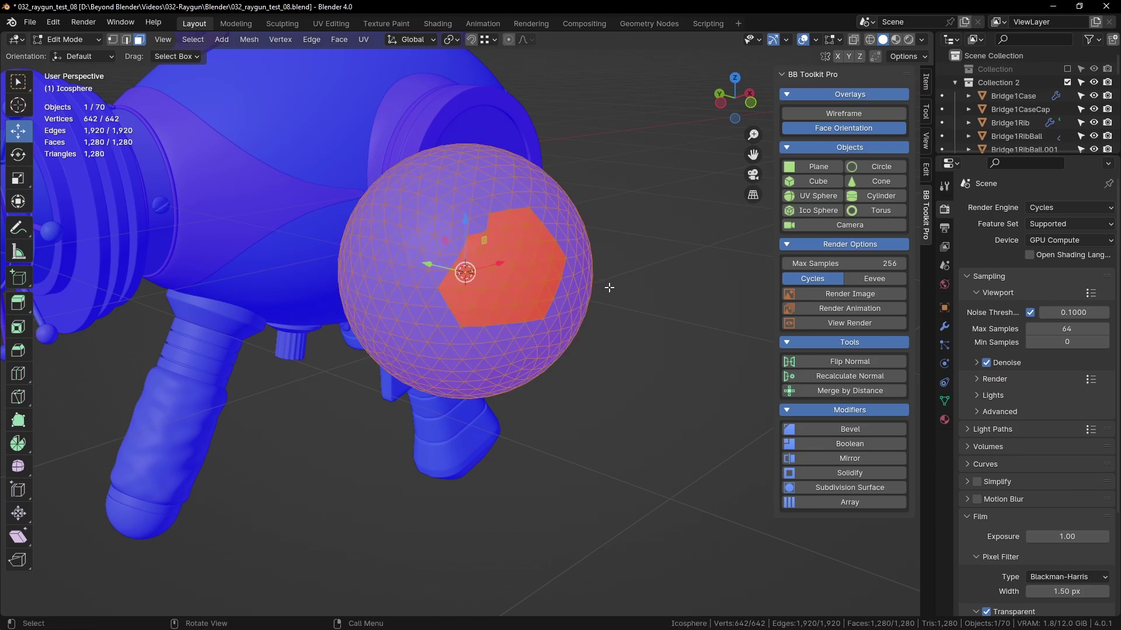
click(852, 377)
scroll(617, 357, up, 2)
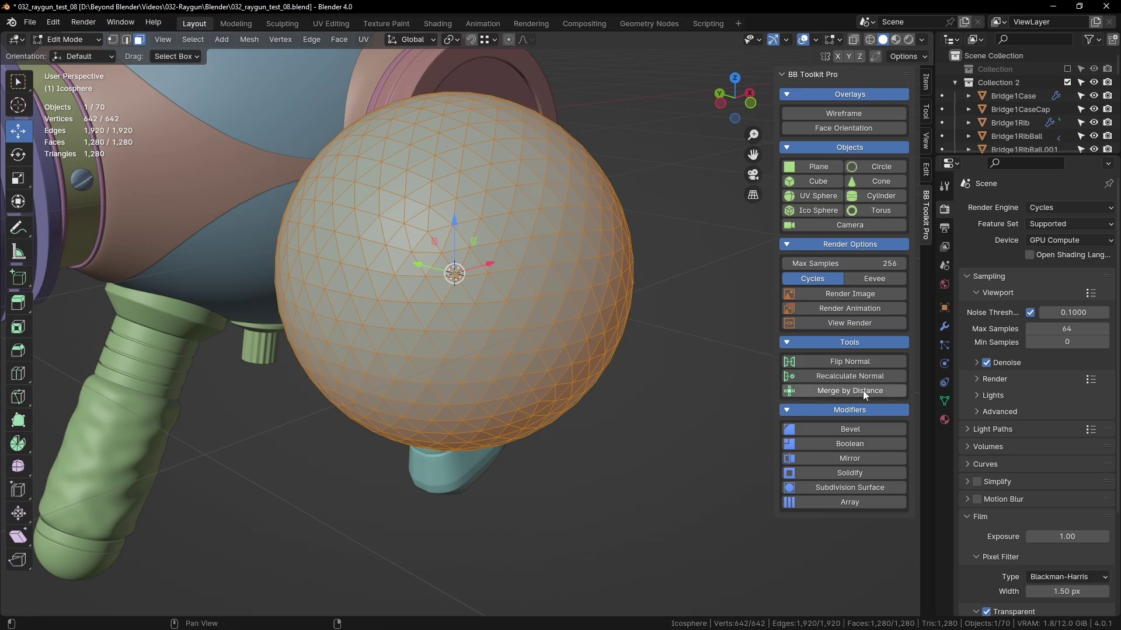
scroll(643, 381, down, 3)
middle_drag(610, 364, 617, 365)
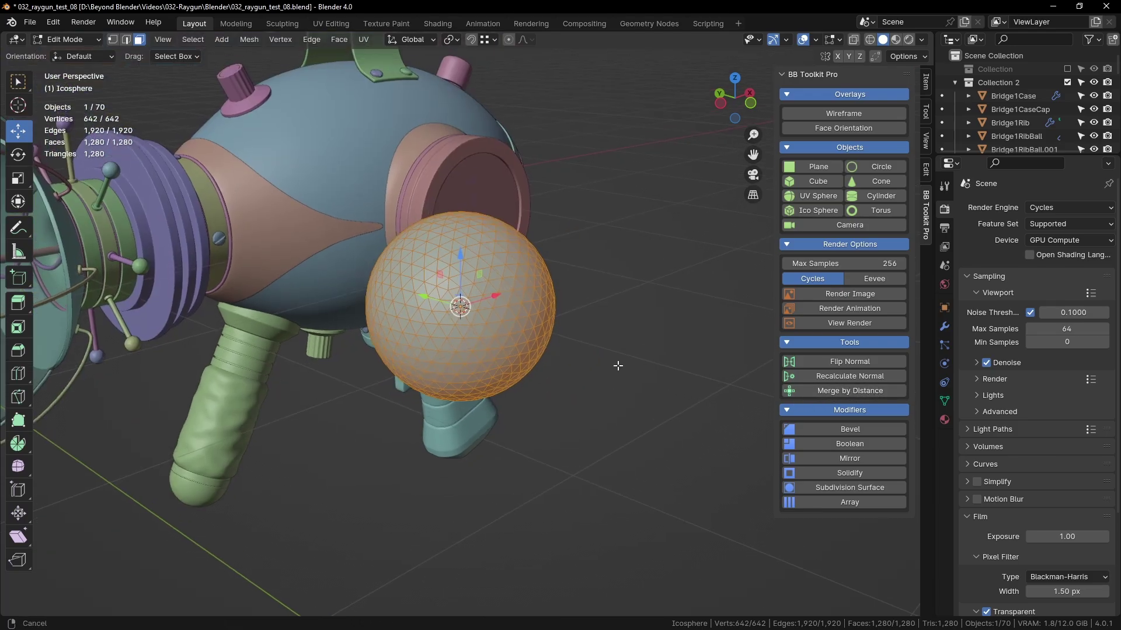
shift+middle_drag(562, 328, 610, 378)
scroll(609, 387, up, 2)
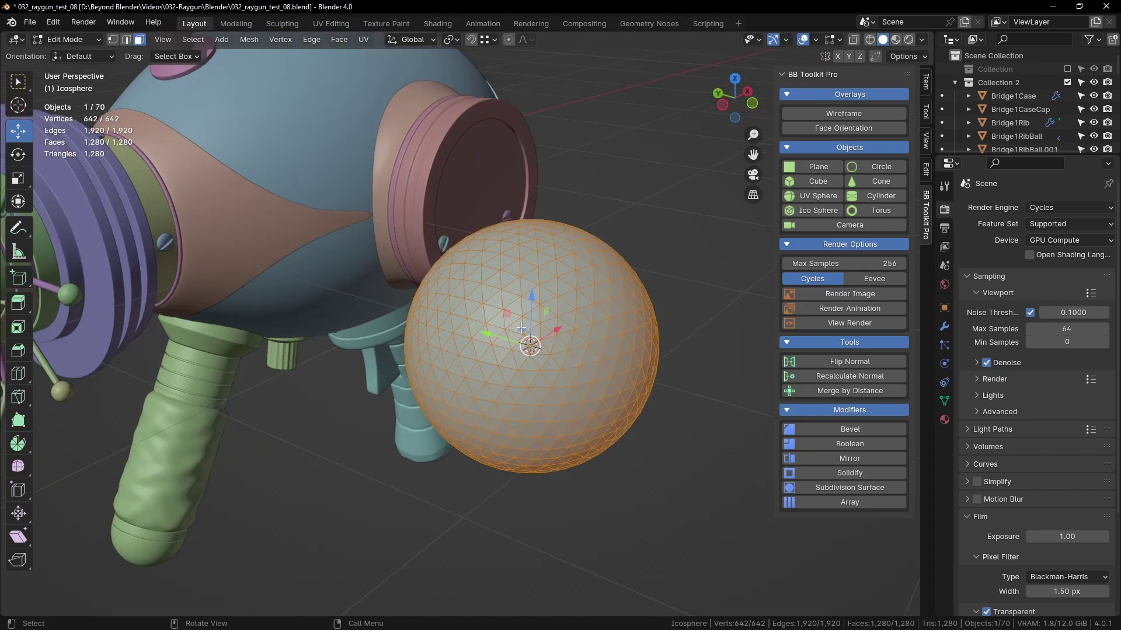
middle_drag(537, 331, 564, 349)
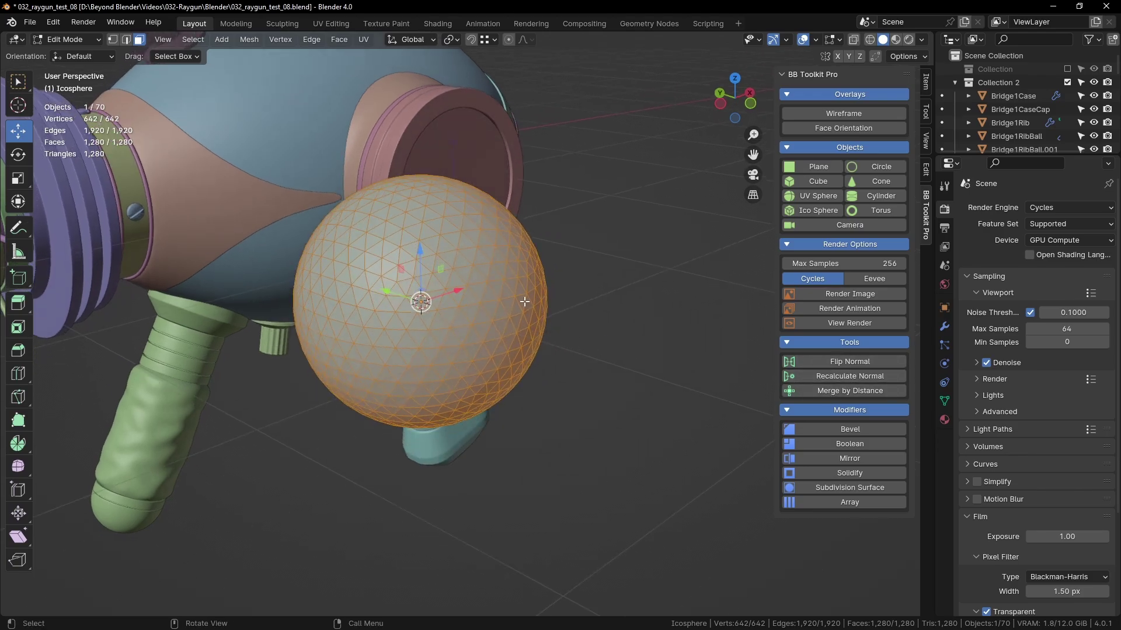
Switch to vertex mode, clear the selection and circle-select a patch of vertices on the front of the sphere
key(1)
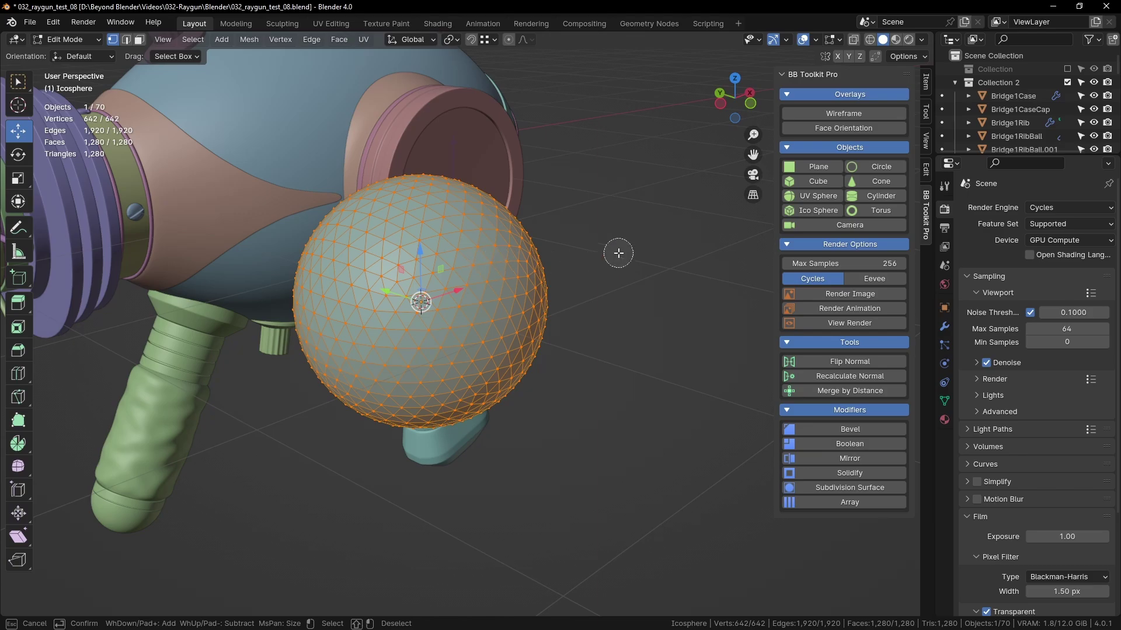
key(Escape)
click(656, 247)
key(c)
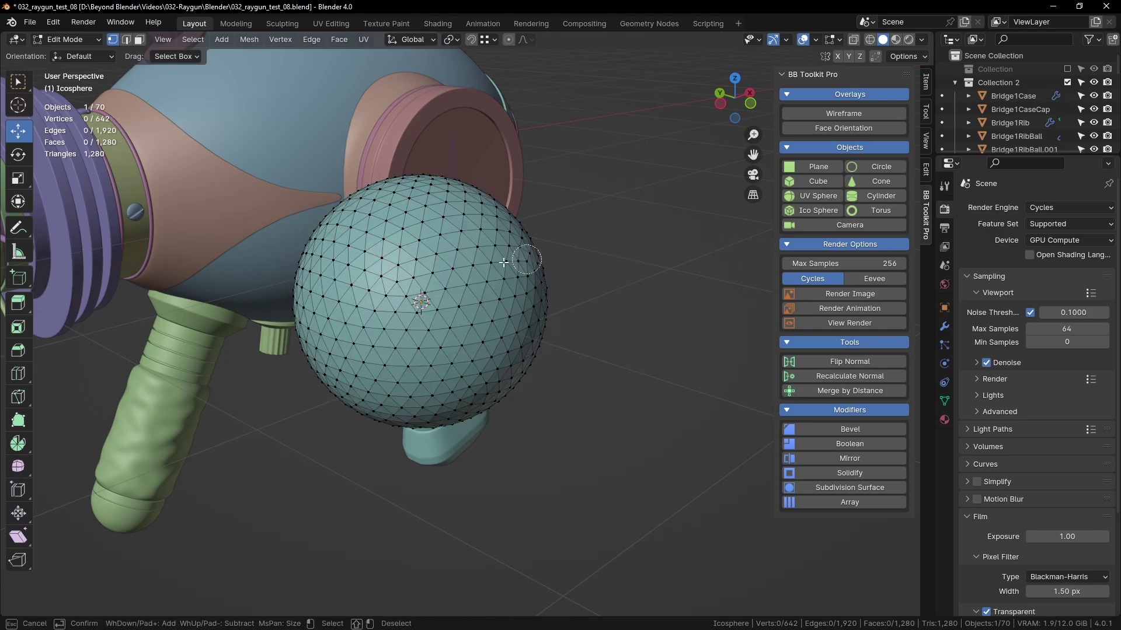
mouse_move(467, 254)
mouse_down()
mouse_move(408, 342)
mouse_move(485, 292)
mouse_move(426, 355)
mouse_move(467, 336)
mouse_move(376, 292)
mouse_up()
key(Escape)
Try Merge by Distance on the selected sphere vertices twice, adjusting the merge distance and undoing each attempt
click(852, 391)
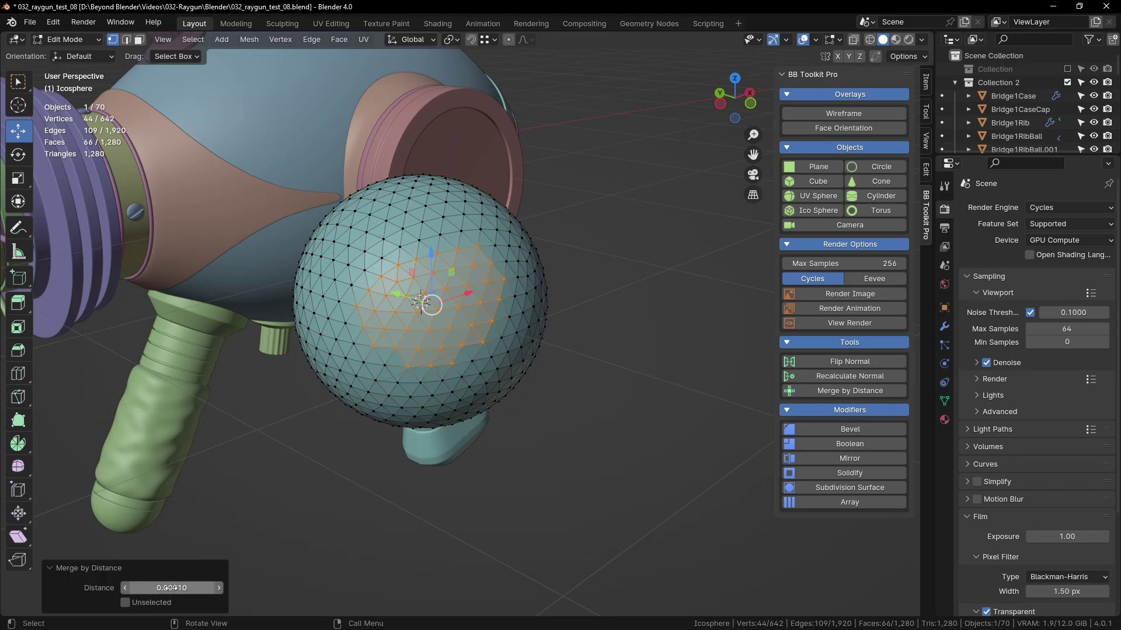
mouse_move(175, 588)
mouse_down()
mouse_move(233, 588)
mouse_move(175, 587)
mouse_up()
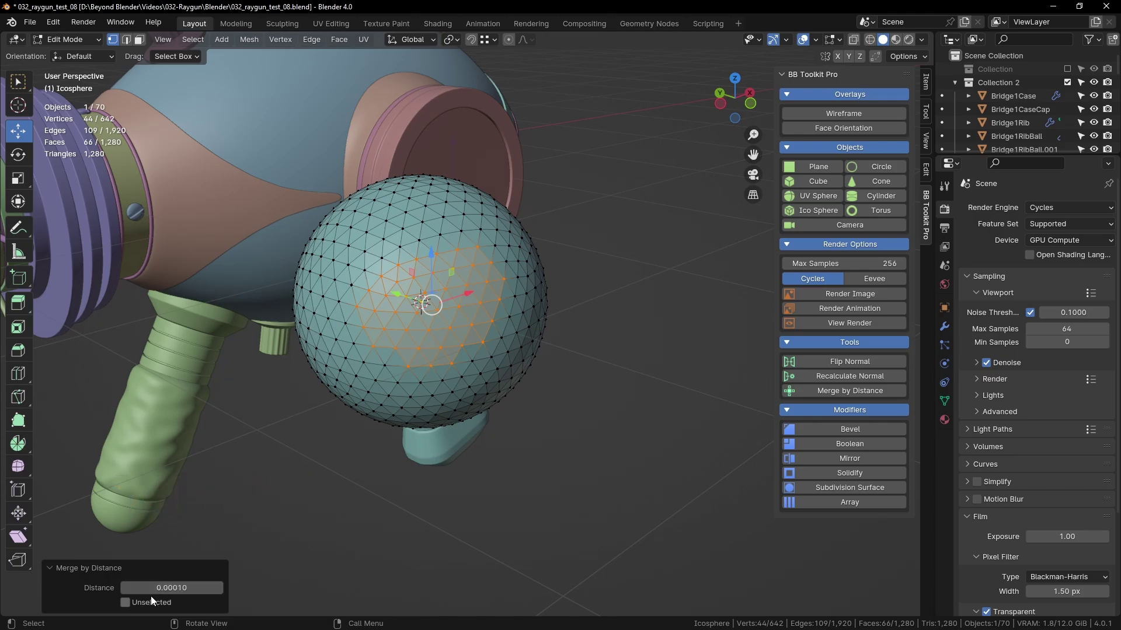
key(ctrl+z)
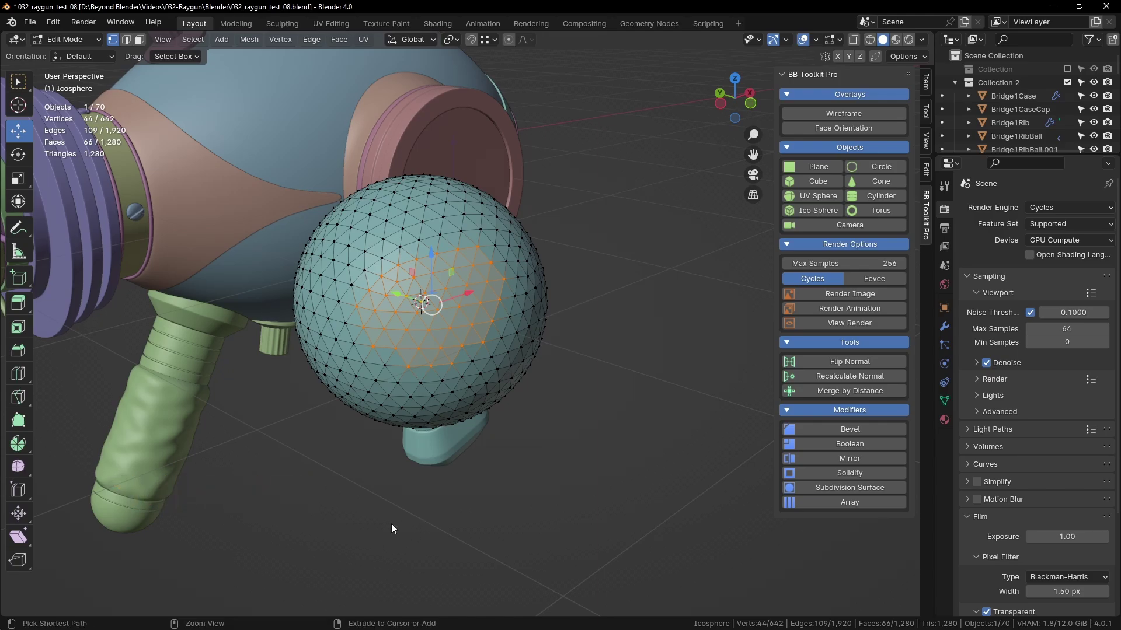
click(845, 389)
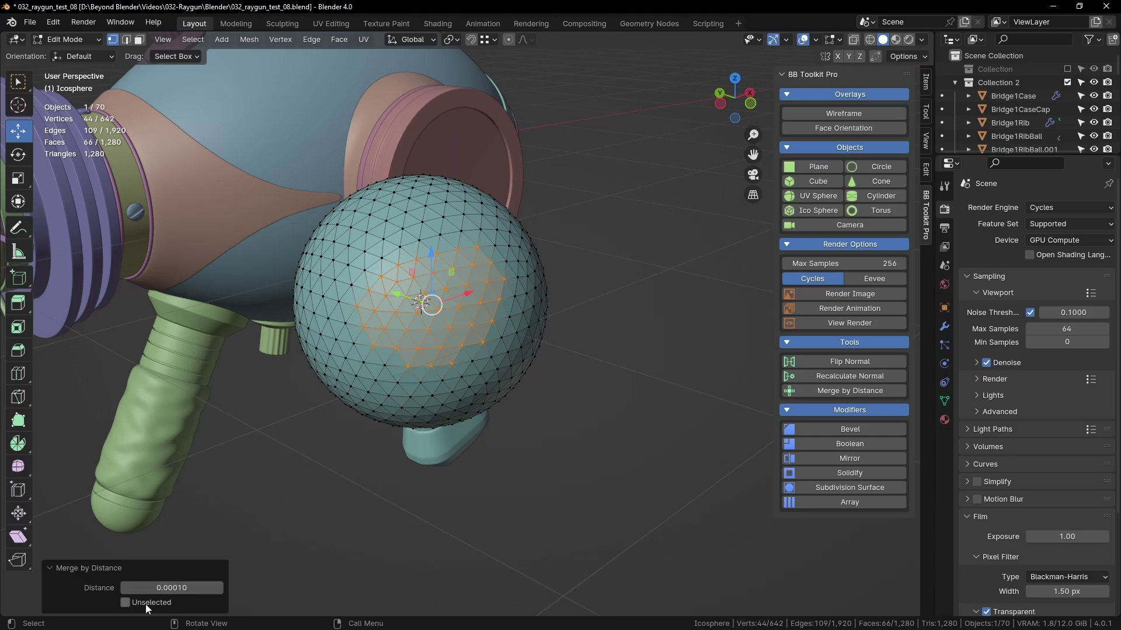
mouse_move(176, 588)
mouse_down()
mouse_move(220, 588)
mouse_move(175, 588)
mouse_up()
key(ctrl+z)
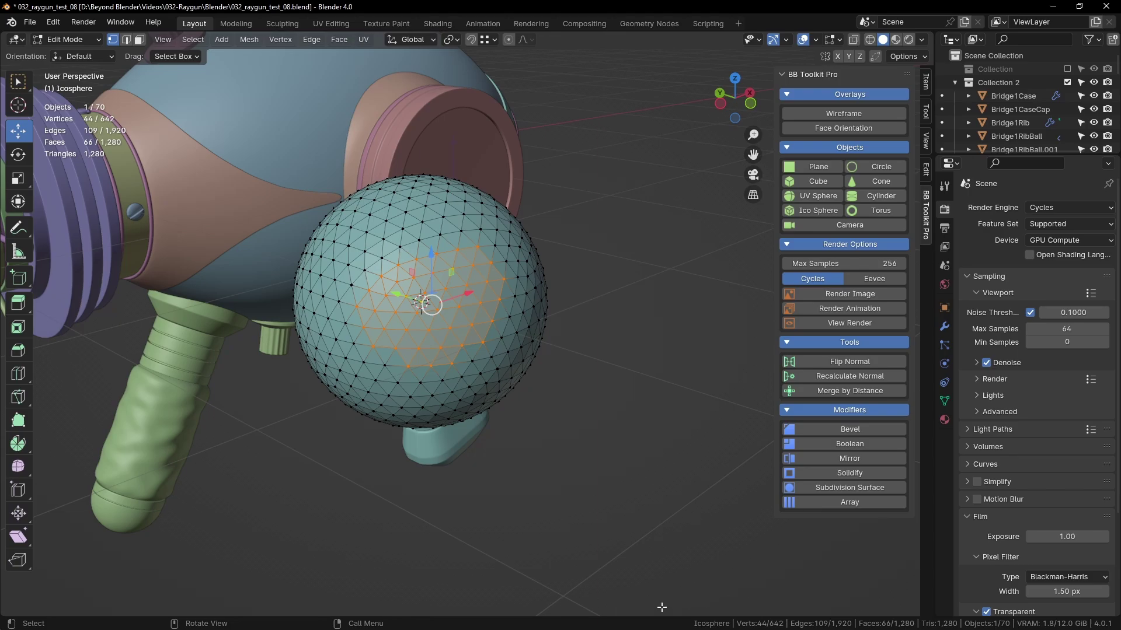
Leave Edit Mode on the ico sphere and return to Object Mode
middle_drag(566, 364, 613, 382)
scroll(614, 376, up, 3)
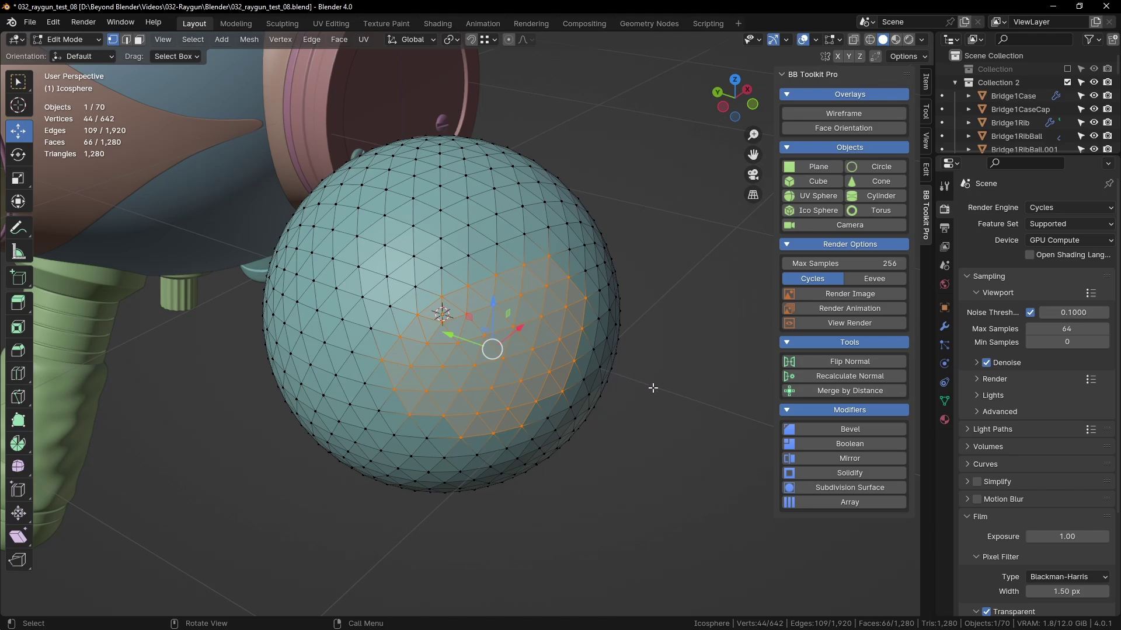
key(Tab)
scroll(636, 370, down, 4)
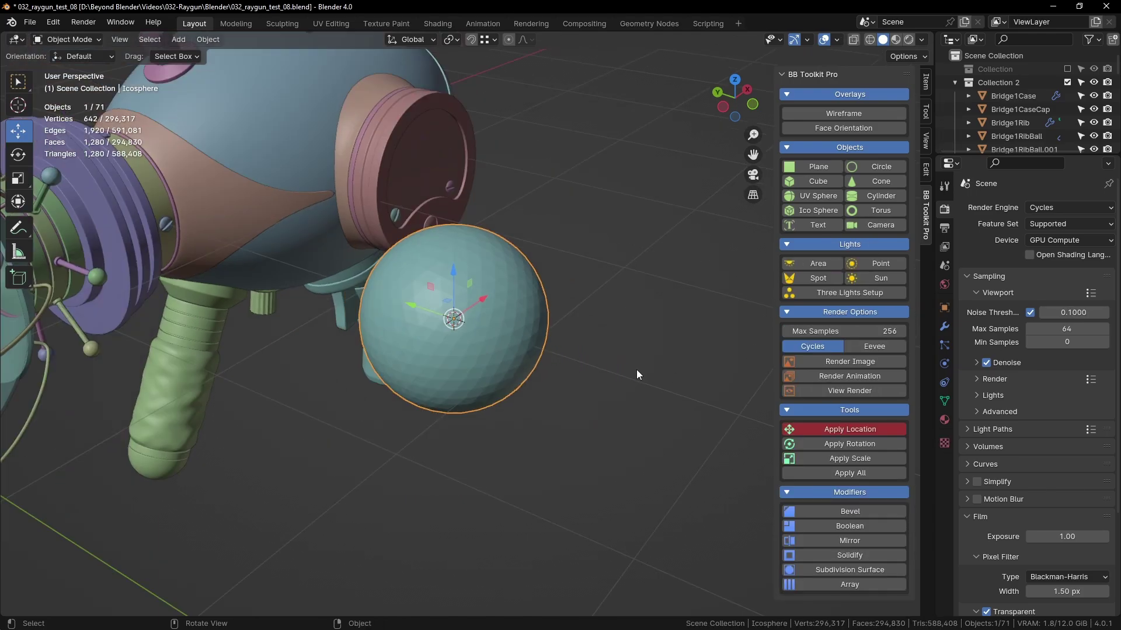
middle_drag(553, 380, 549, 356)
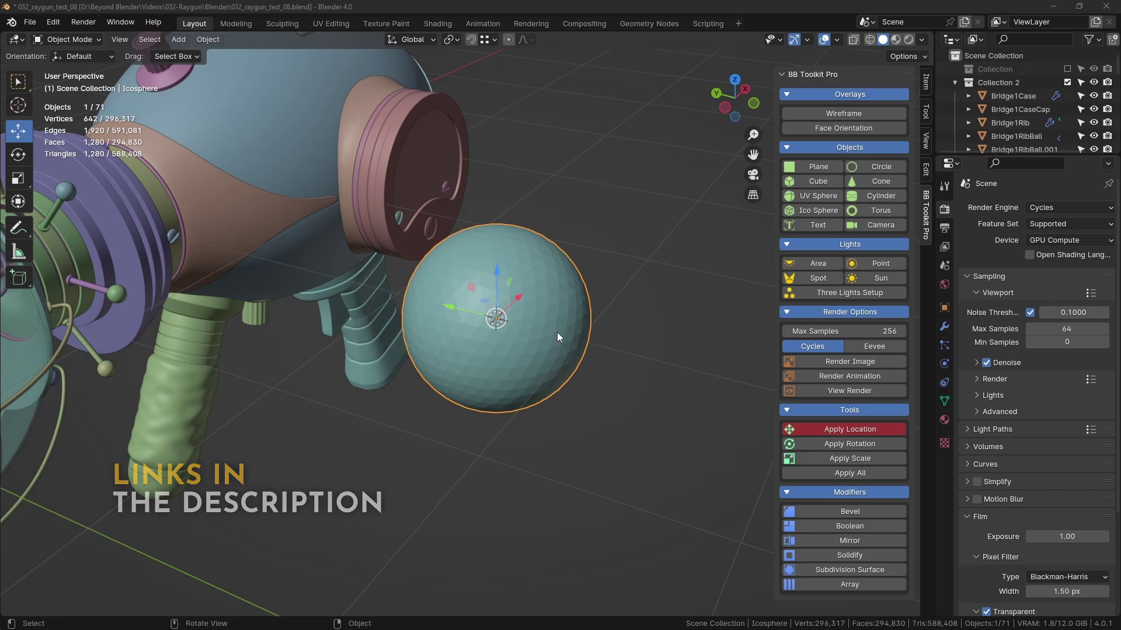
Switch to the browser and review the Blender Market page for BB Toolkit, highlighting the Latest Updates notes for v1.0.6
key(alt+Tab)
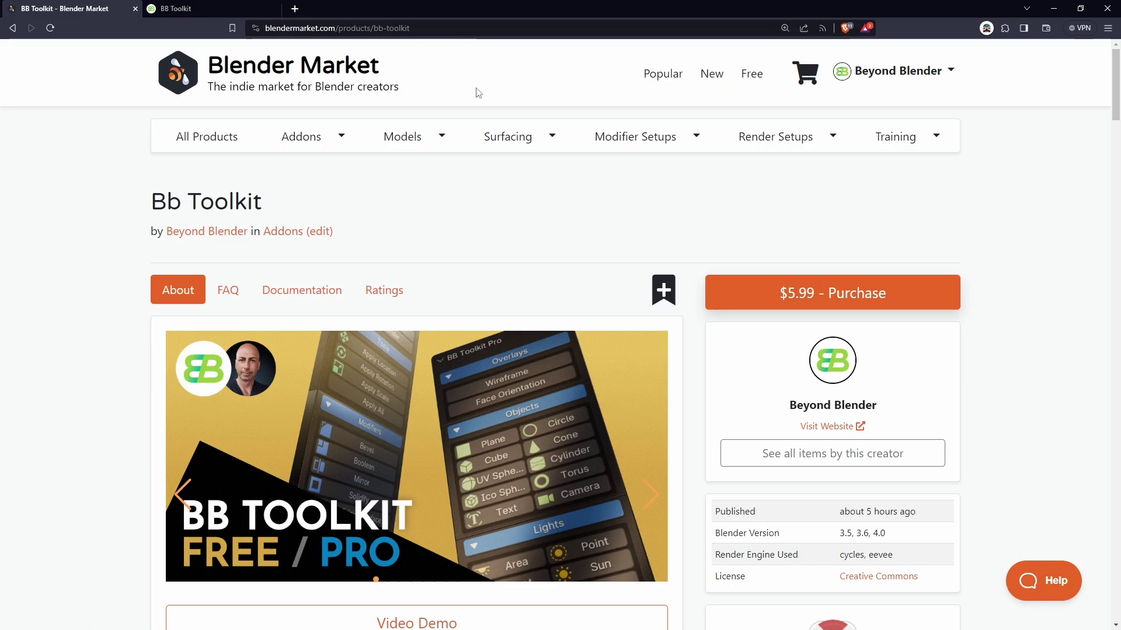
scroll(504, 338, down, 3)
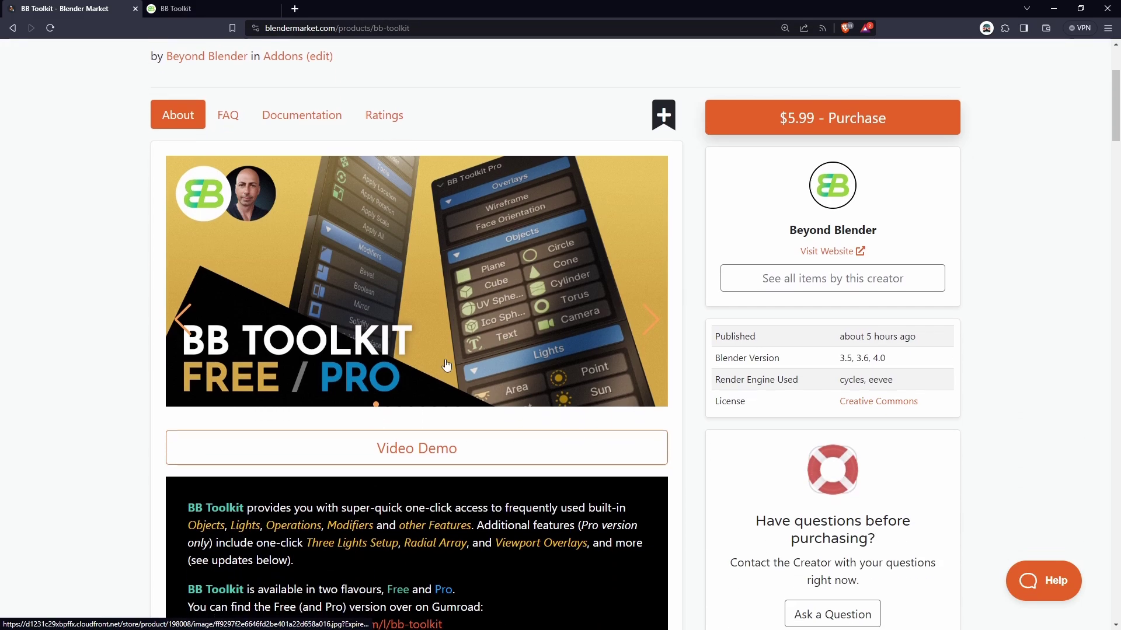
scroll(469, 387, down, 5)
scroll(387, 349, down, 1)
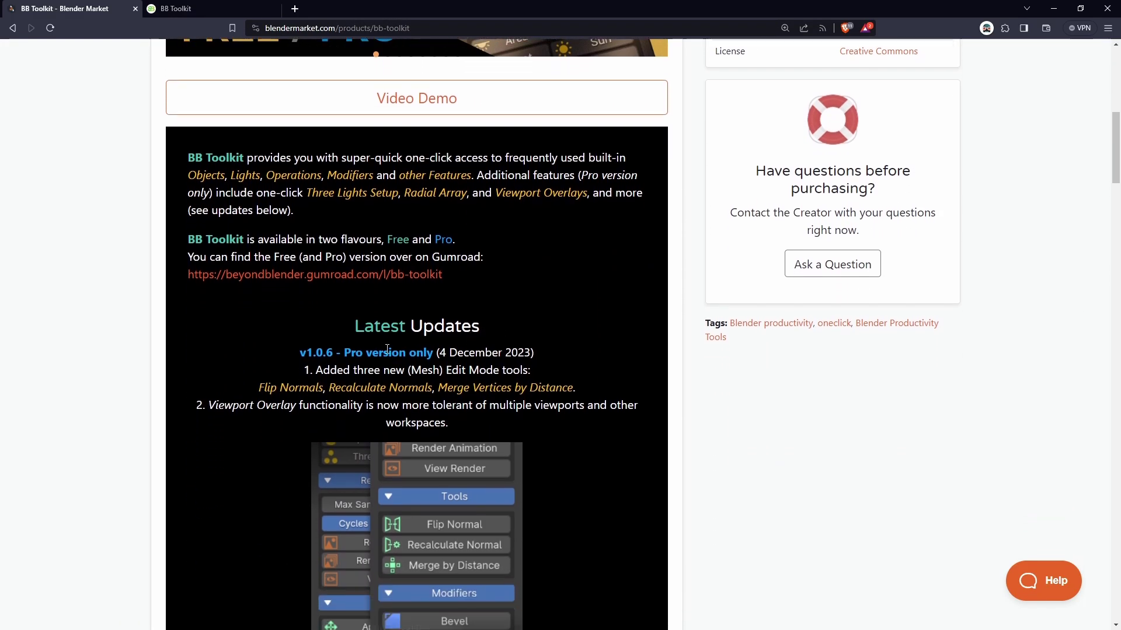
drag(356, 326, 458, 425)
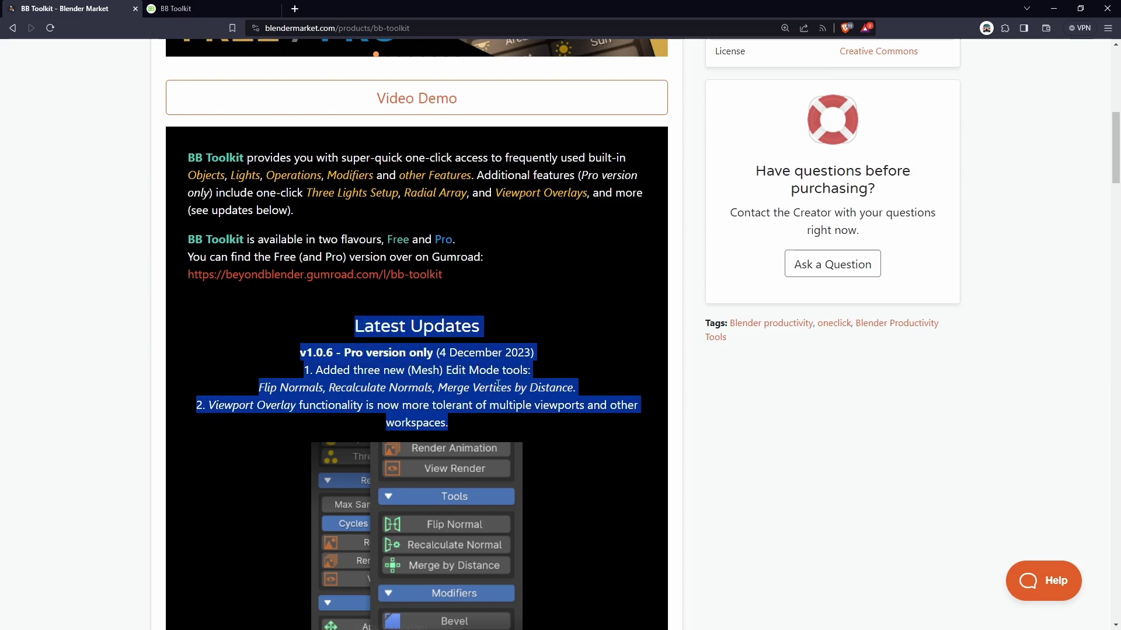
click(612, 422)
scroll(595, 426, up, 8)
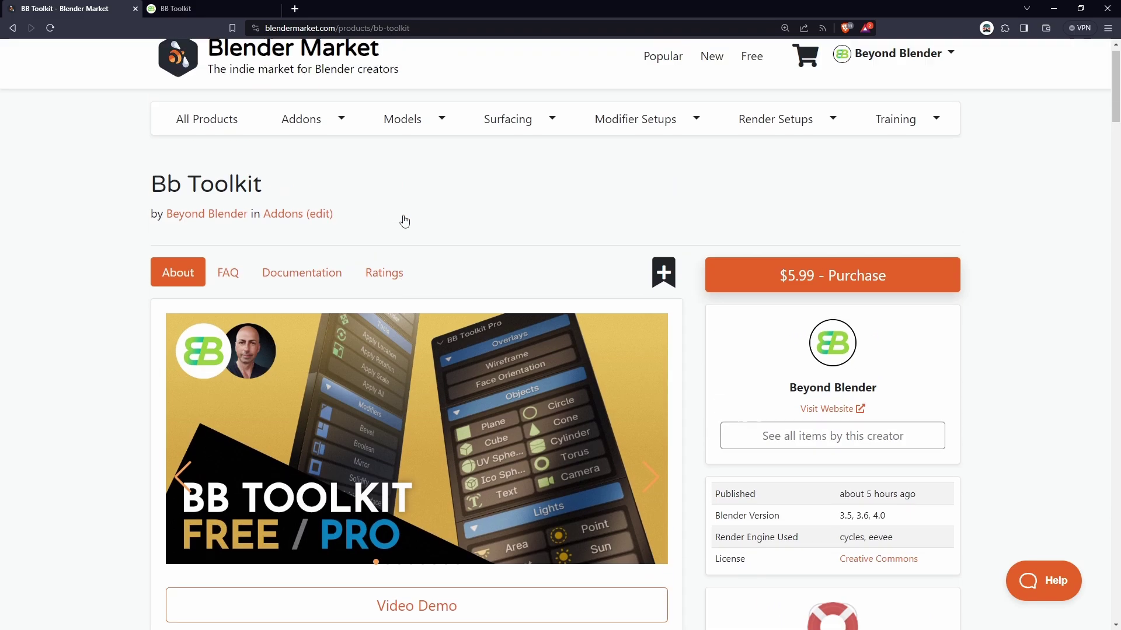
Open the BB Toolkit page on Gumroad and choose the BB Toolkit Free version among the purchase options
click(187, 8)
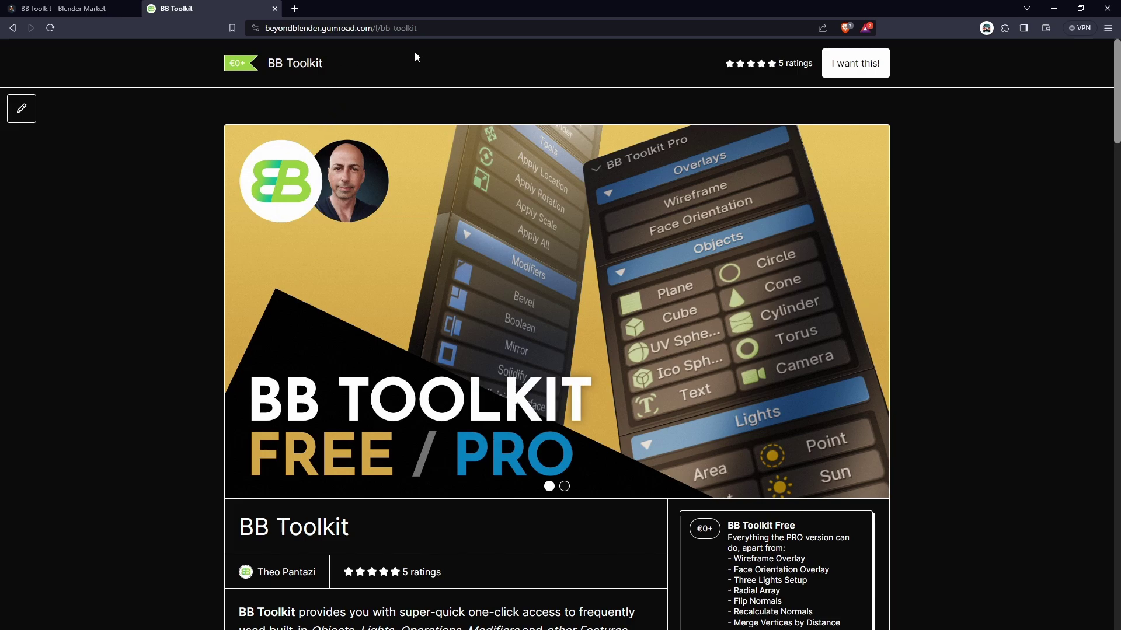
scroll(516, 464, down, 4)
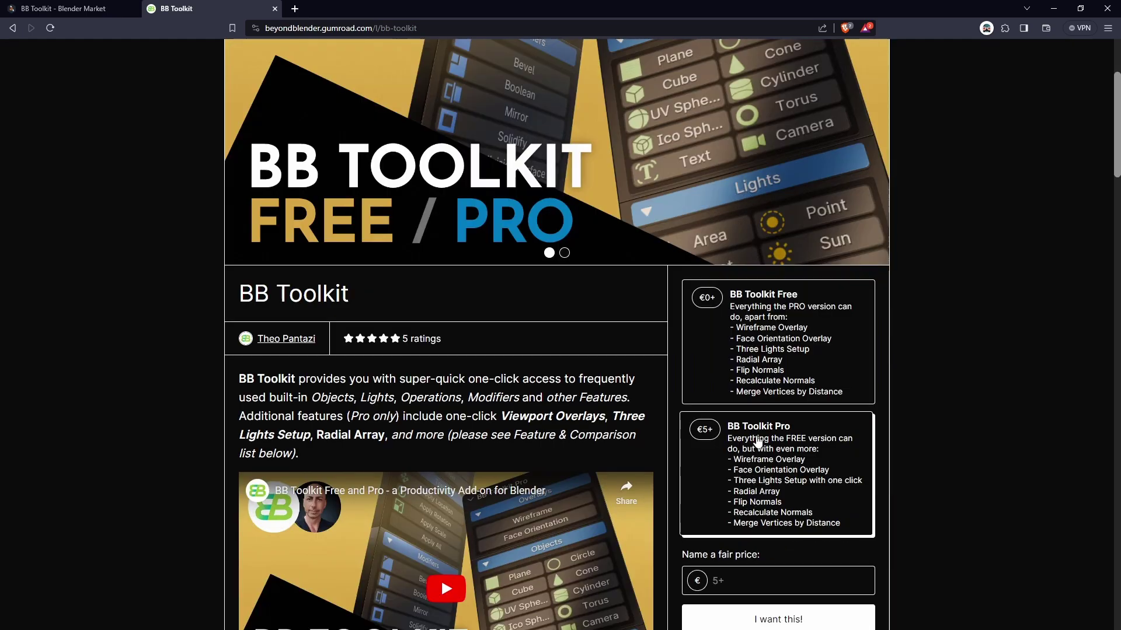
click(736, 378)
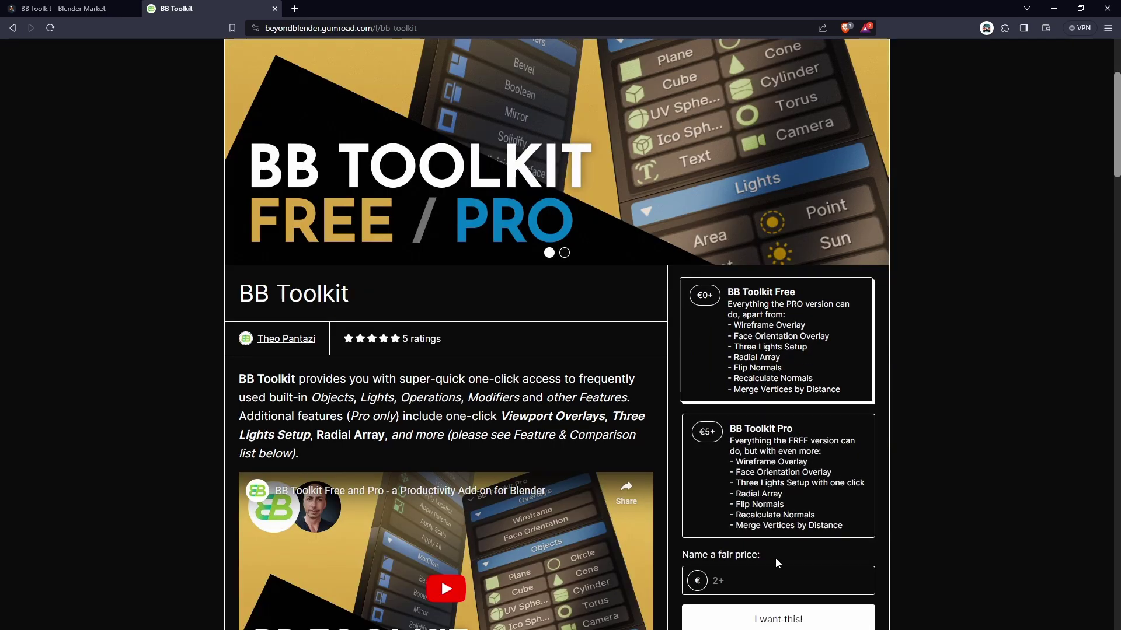